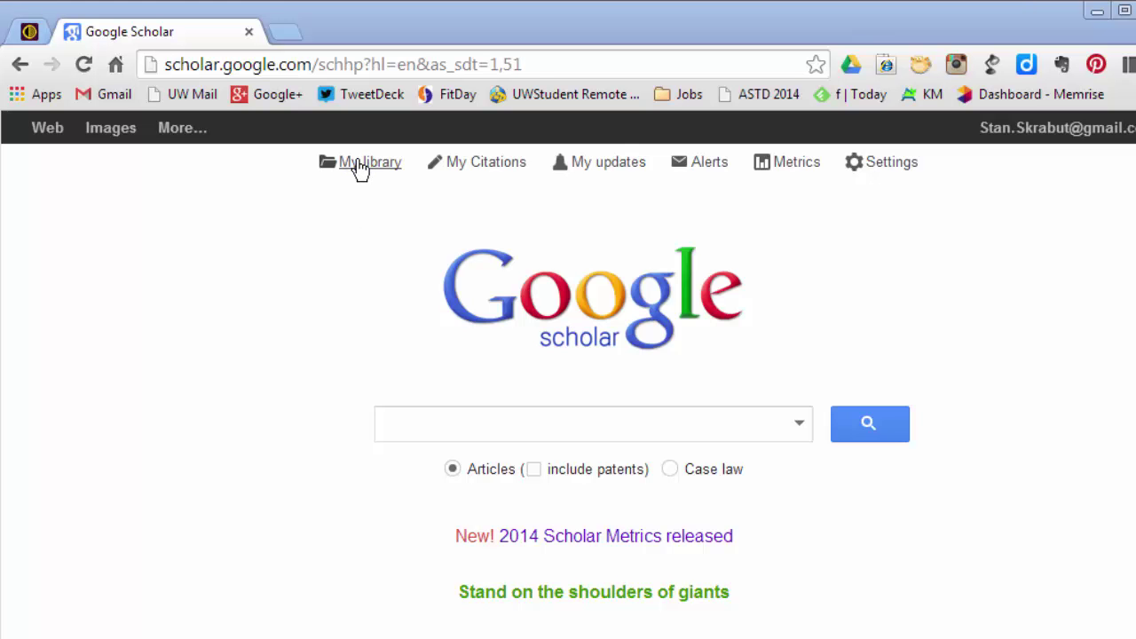
Return from My library to the Scholar home page and search for "informal learning"
click(360, 168)
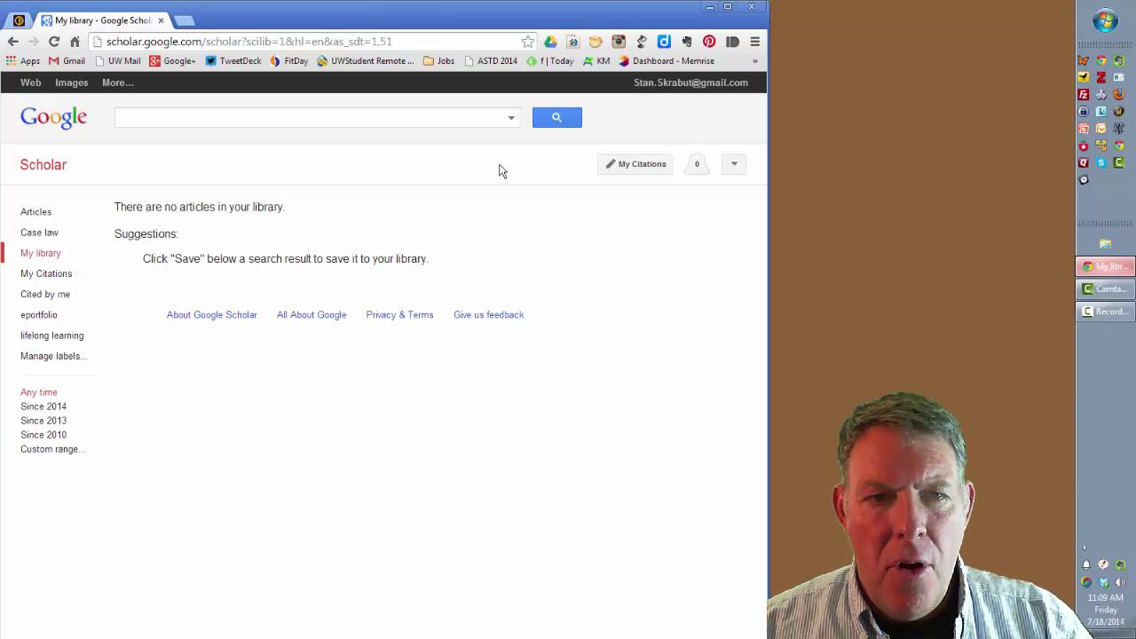
click(39, 169)
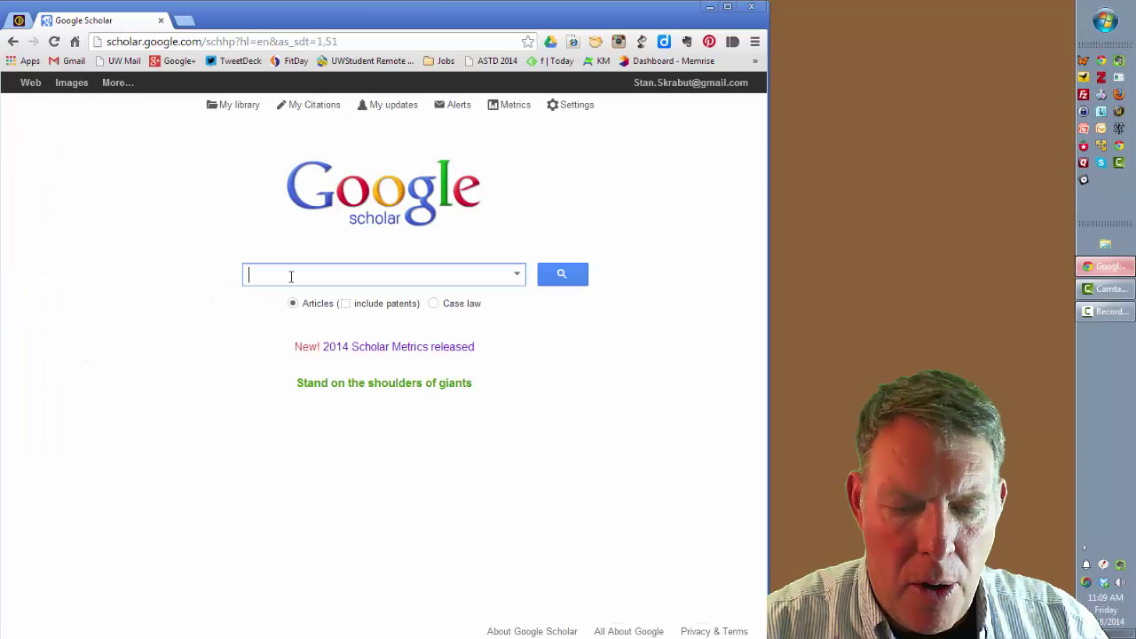
text(informal learning)
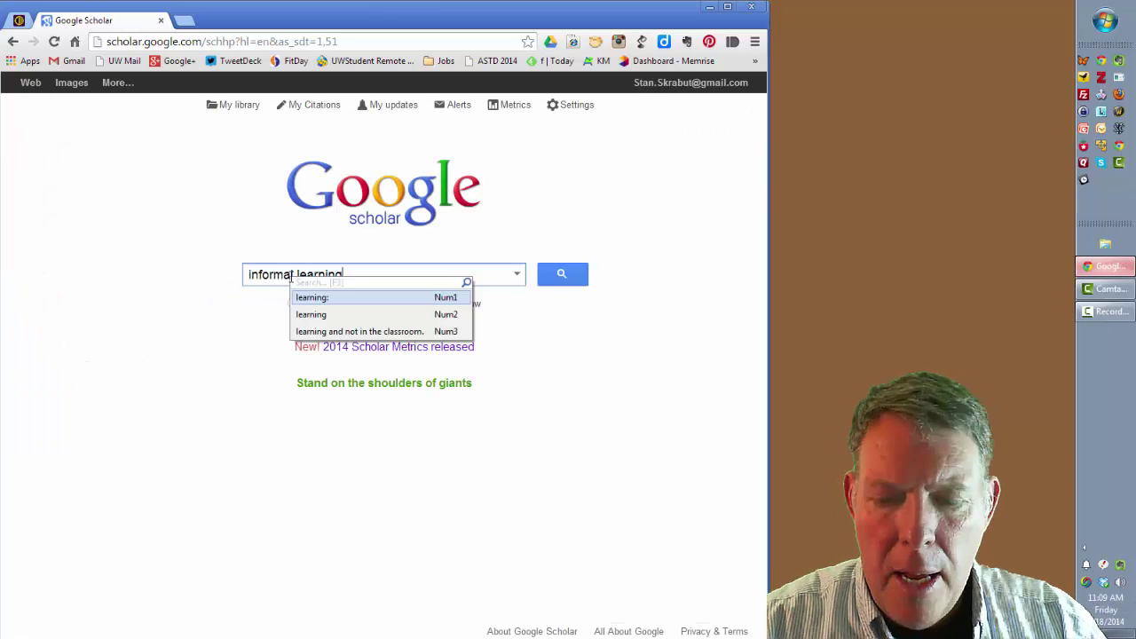
key(Return)
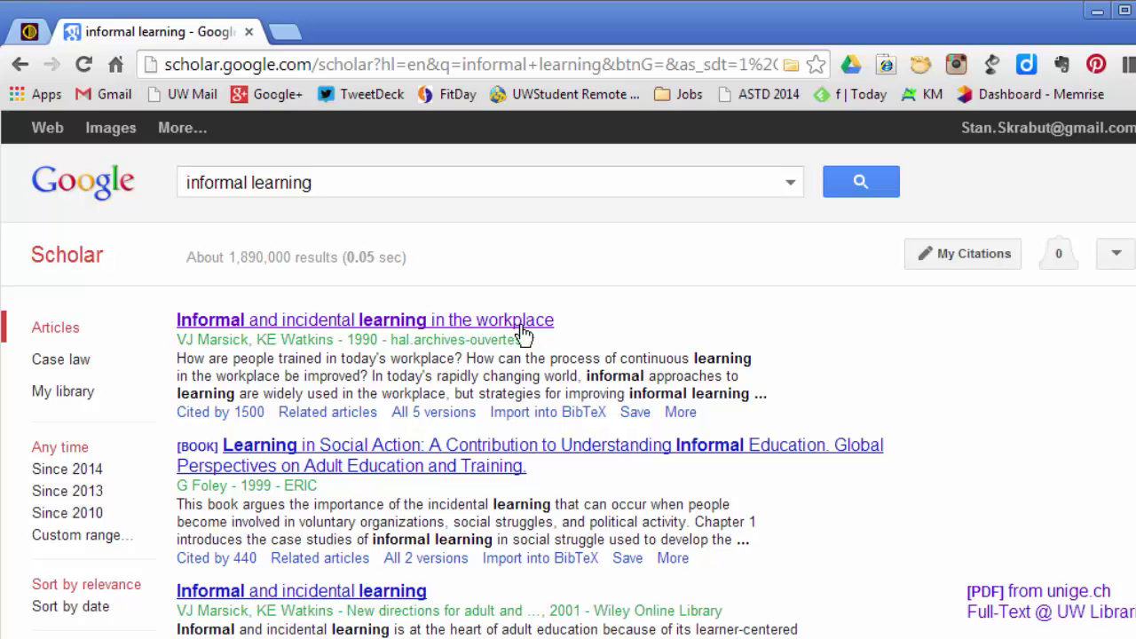
Save the article "Informal and incidental learning in the workplace" and display it in My library
click(635, 421)
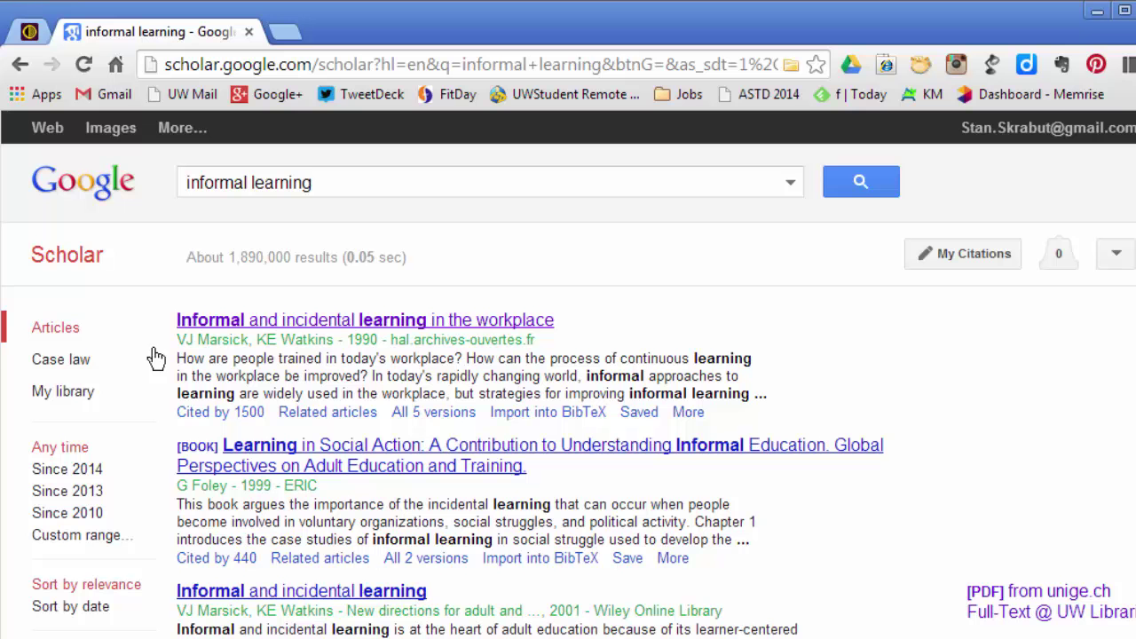
click(42, 398)
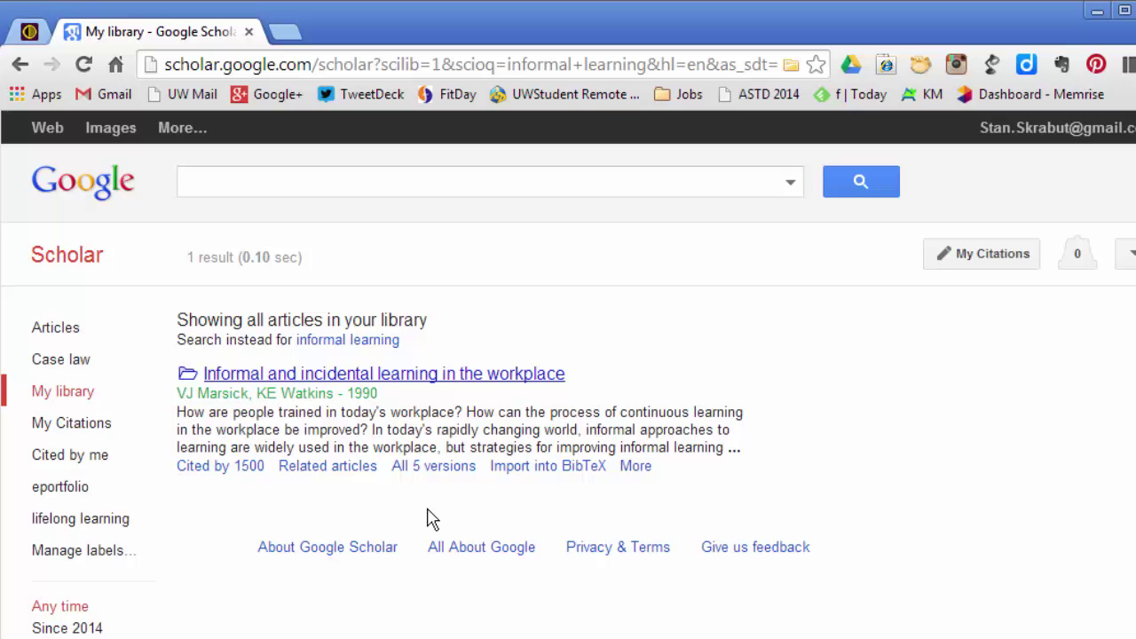
In the saved article's citation formats, select the APA citation and enable remembering the bibliography manager with import links on search result pages
click(635, 471)
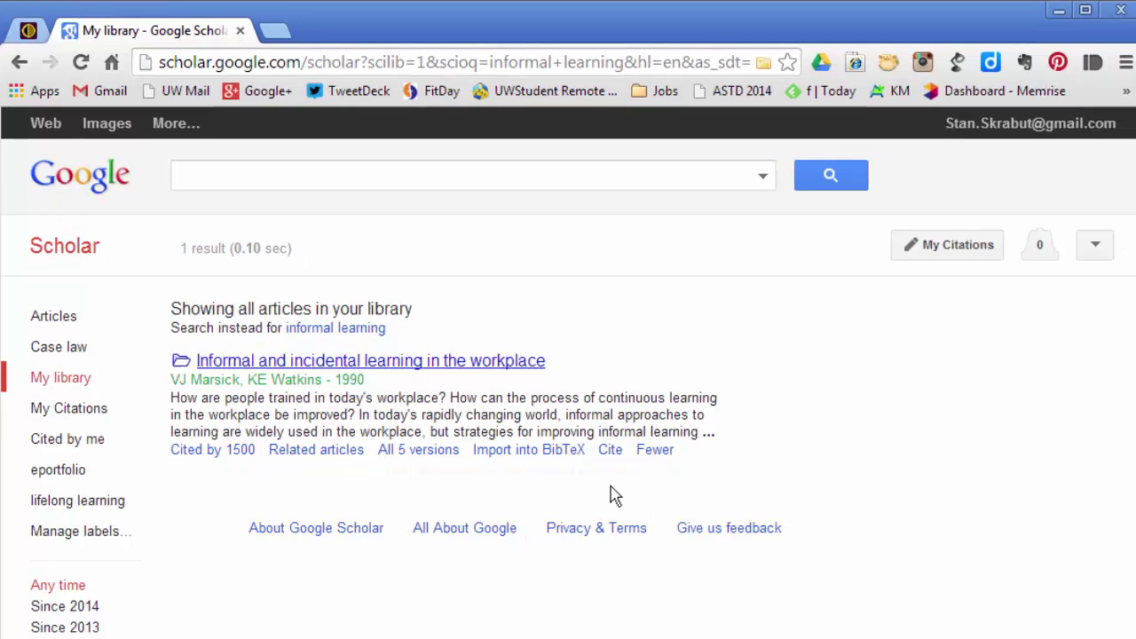
click(632, 470)
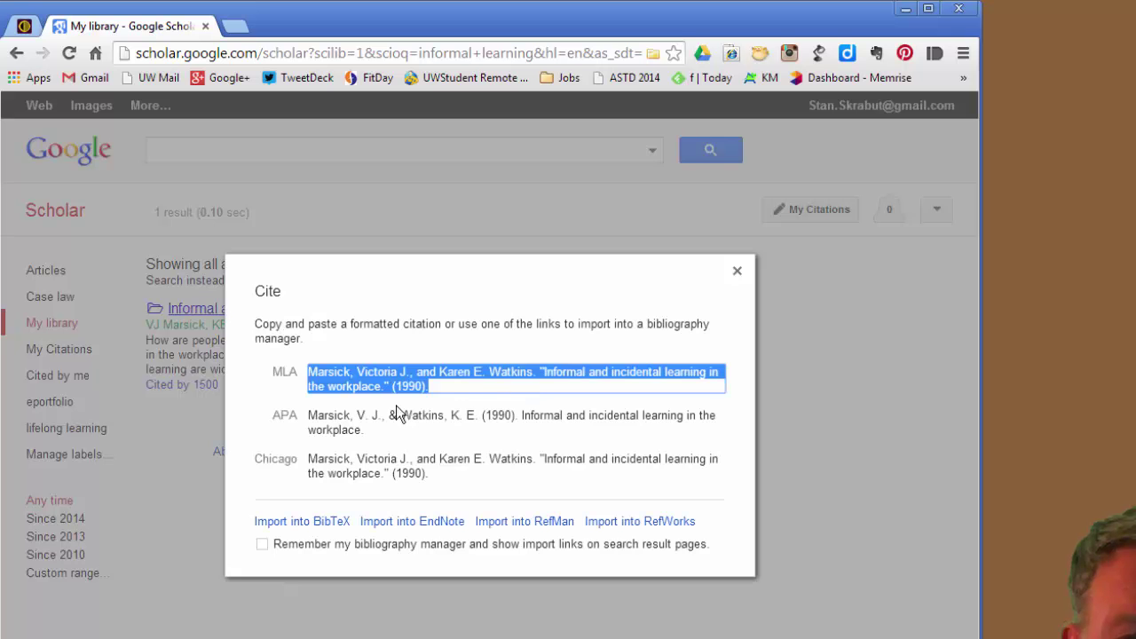
click(350, 420)
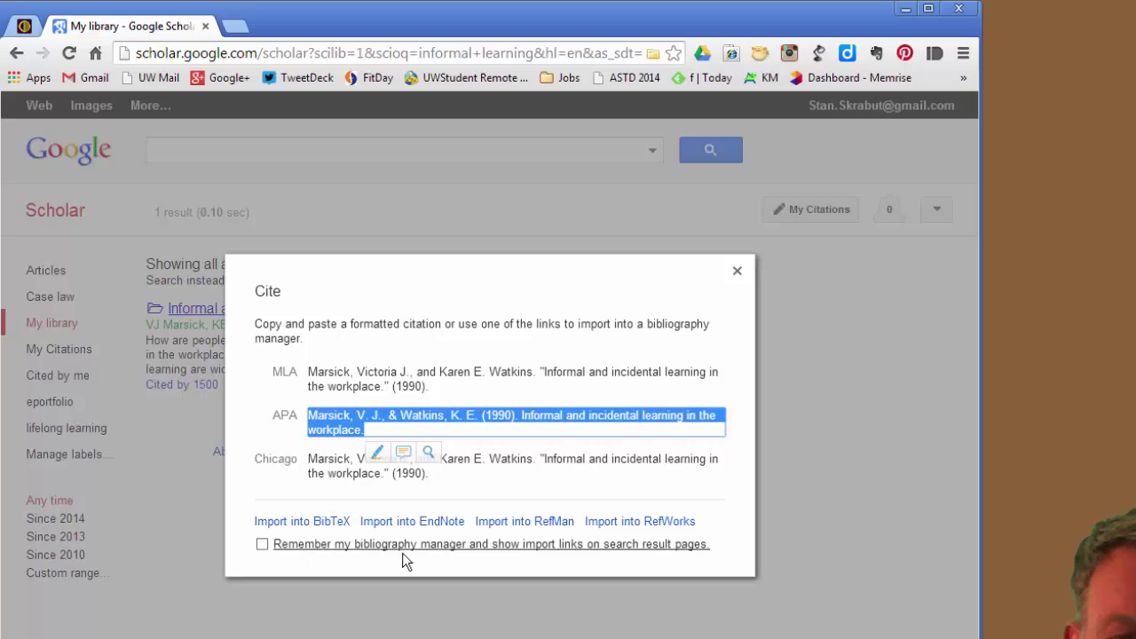
click(263, 545)
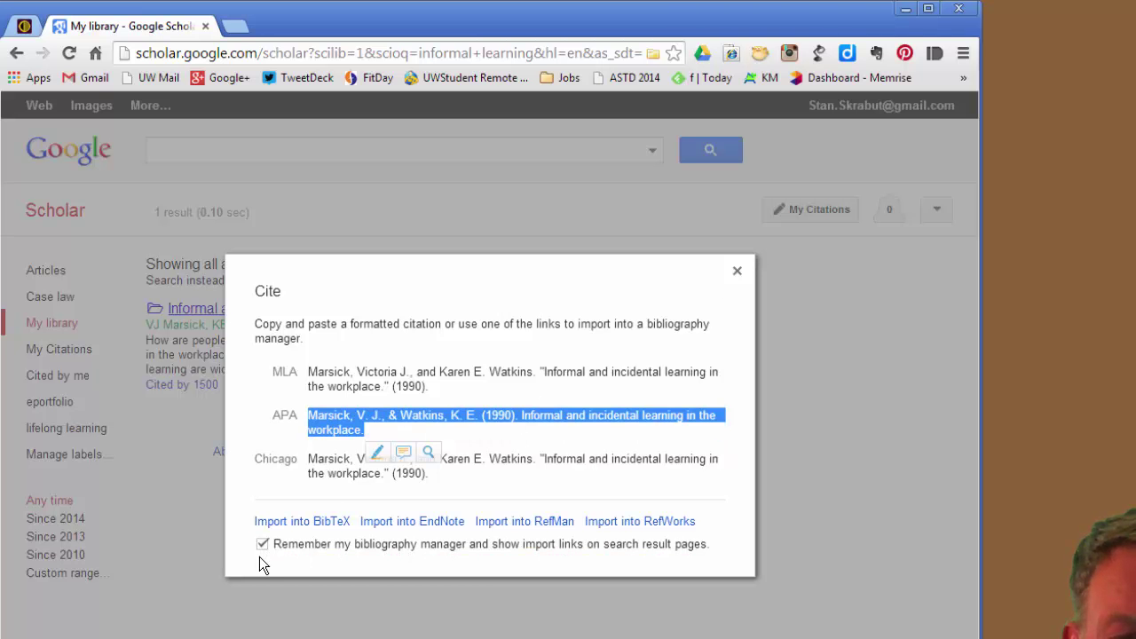
View the saved article's BibTeX entry, then go back to My library and expand the article's extra options
click(302, 524)
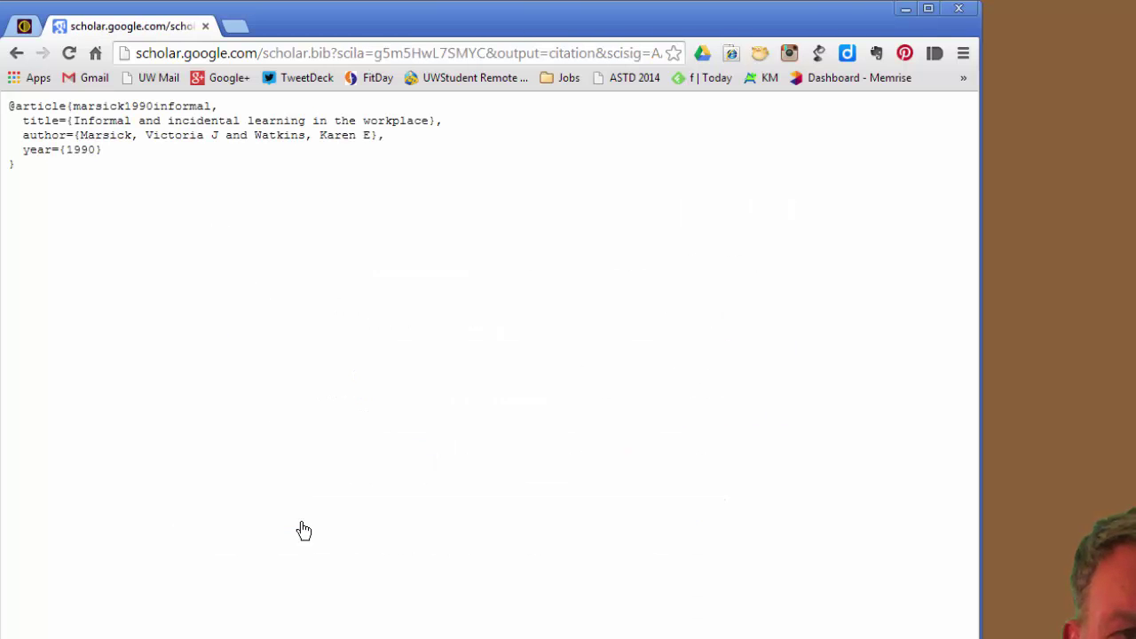
click(17, 56)
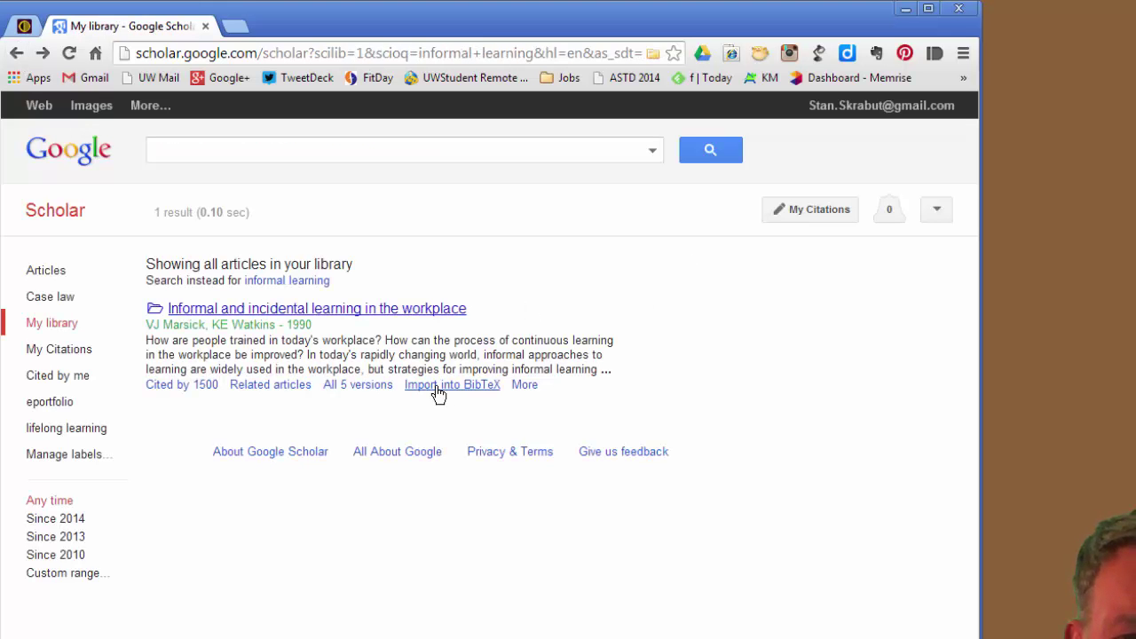
click(525, 387)
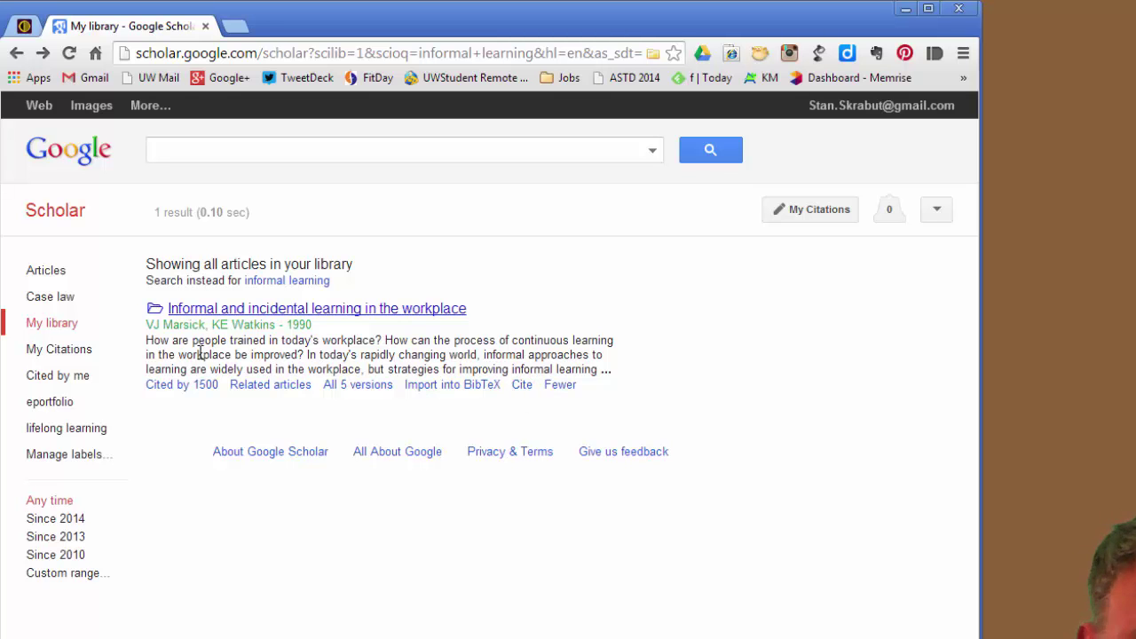
Review My library and the My Citations list, and open the author's Scholar citations profile
click(47, 329)
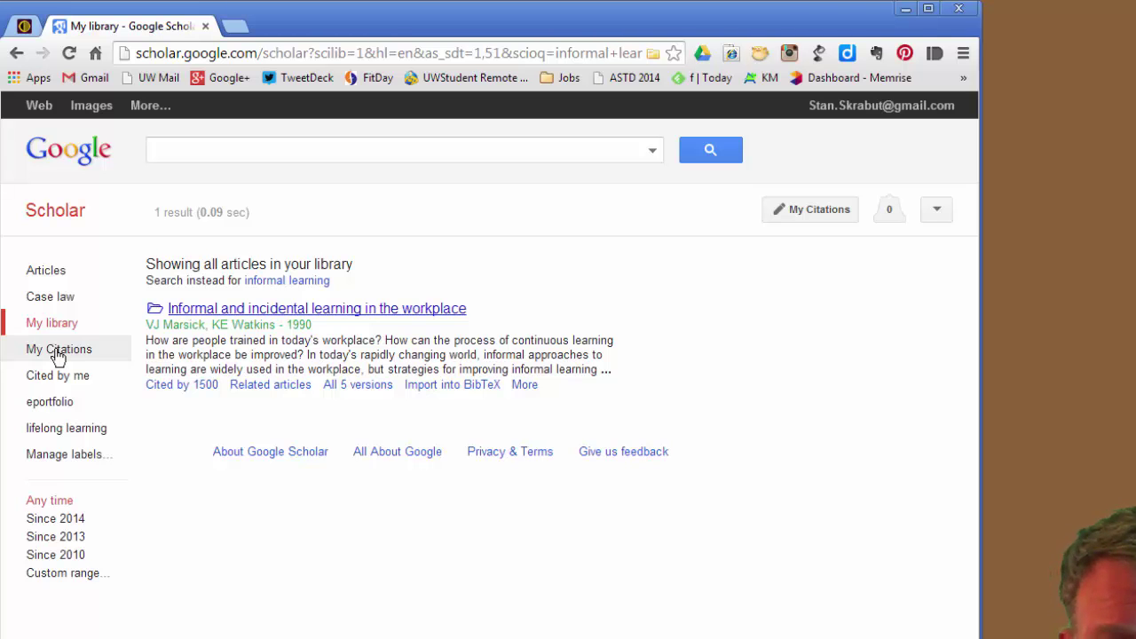
click(58, 354)
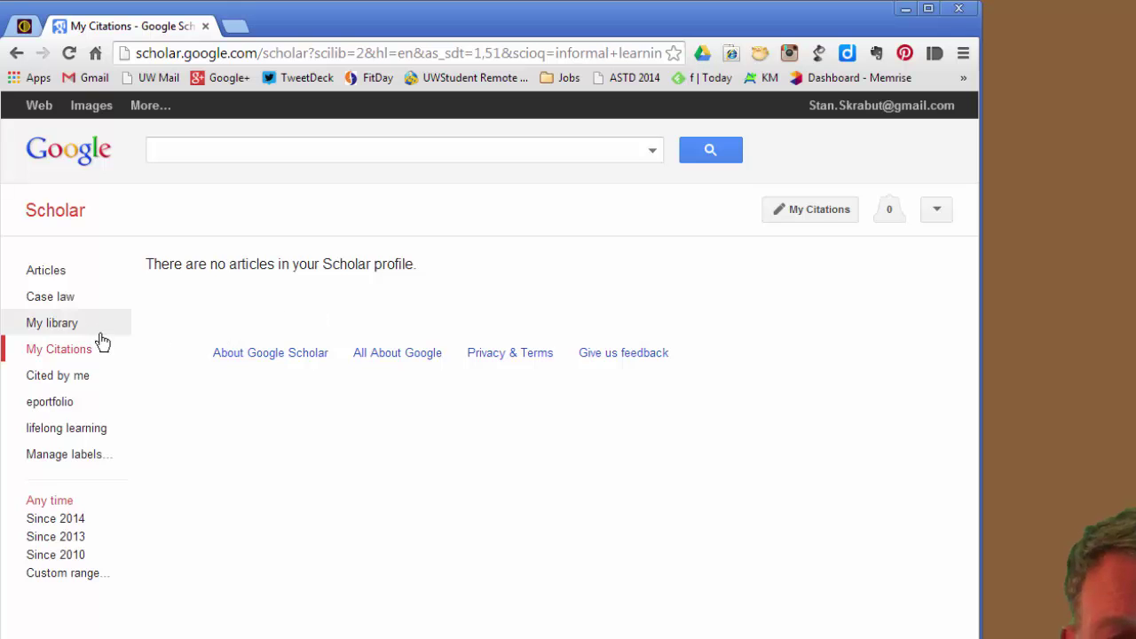
click(814, 209)
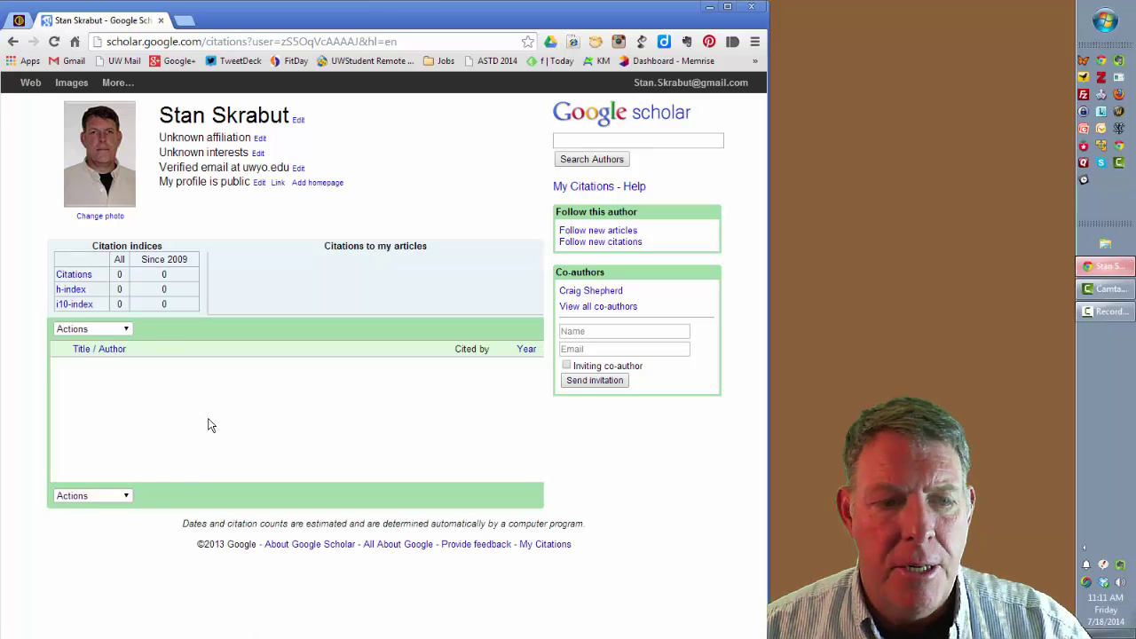
Search article groups by the co-authors' surnames and add "Rethinking electronic portfolios to promote sustainability among teachers" to the profile
click(127, 496)
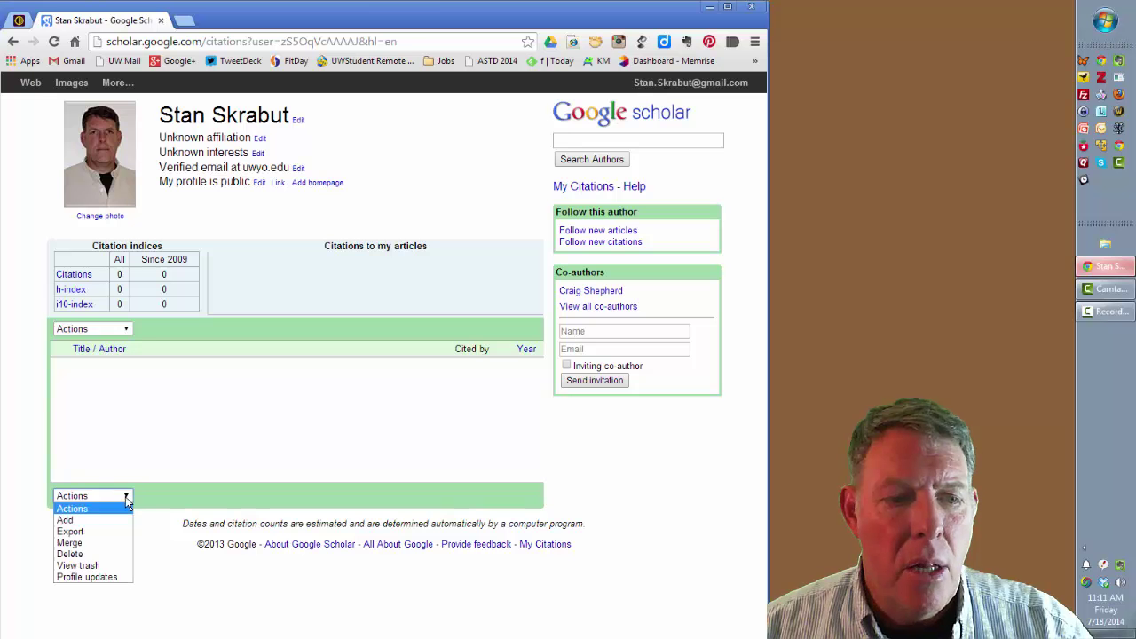
click(67, 519)
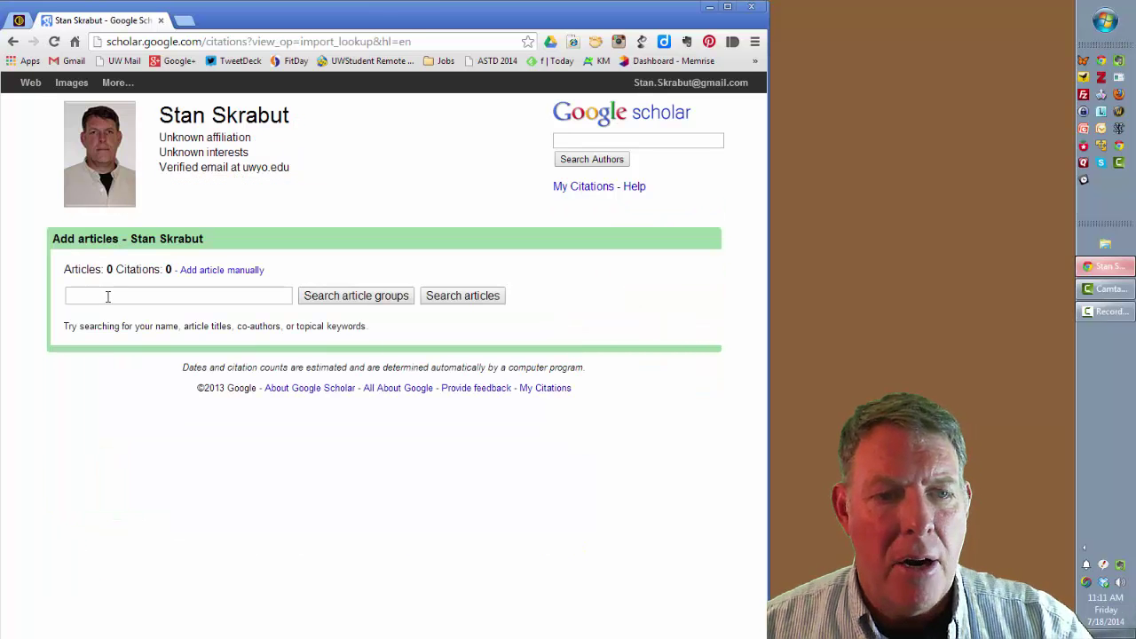
click(107, 295)
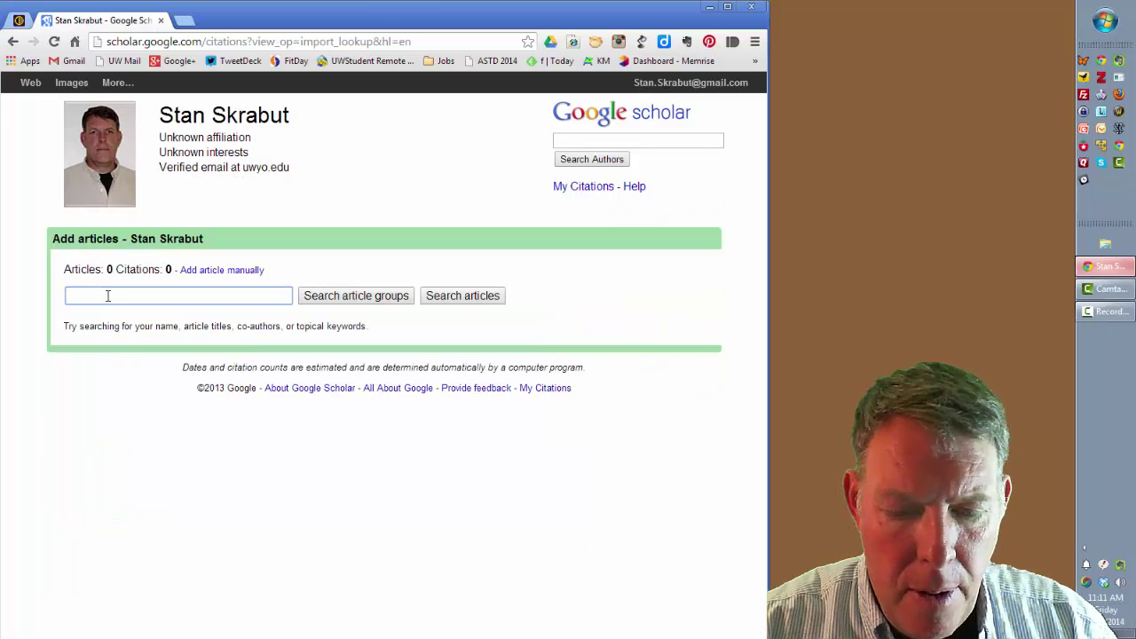
key(Down)
key(Return)
key(Return)
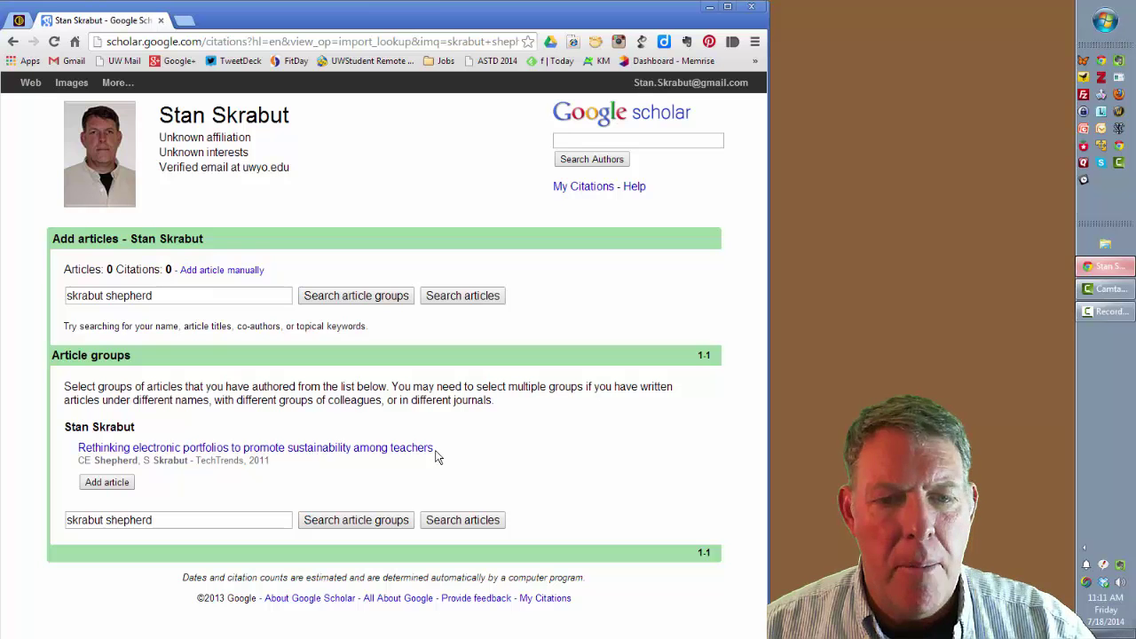
click(108, 482)
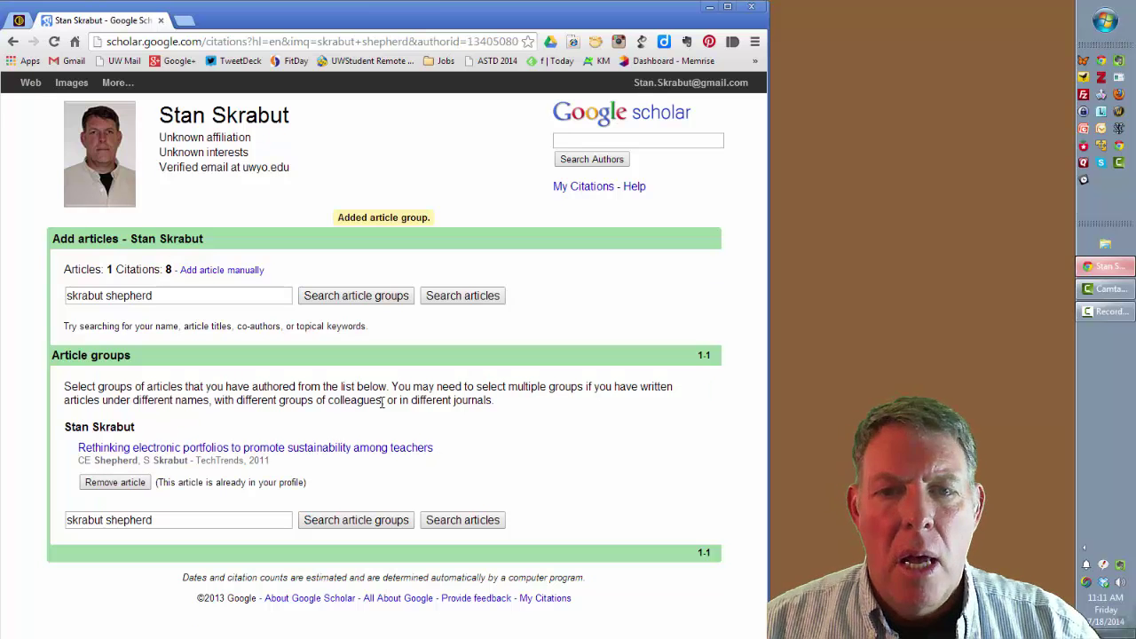
Check the added article in the citations profile, in My library and in the library's My Citations list
click(564, 188)
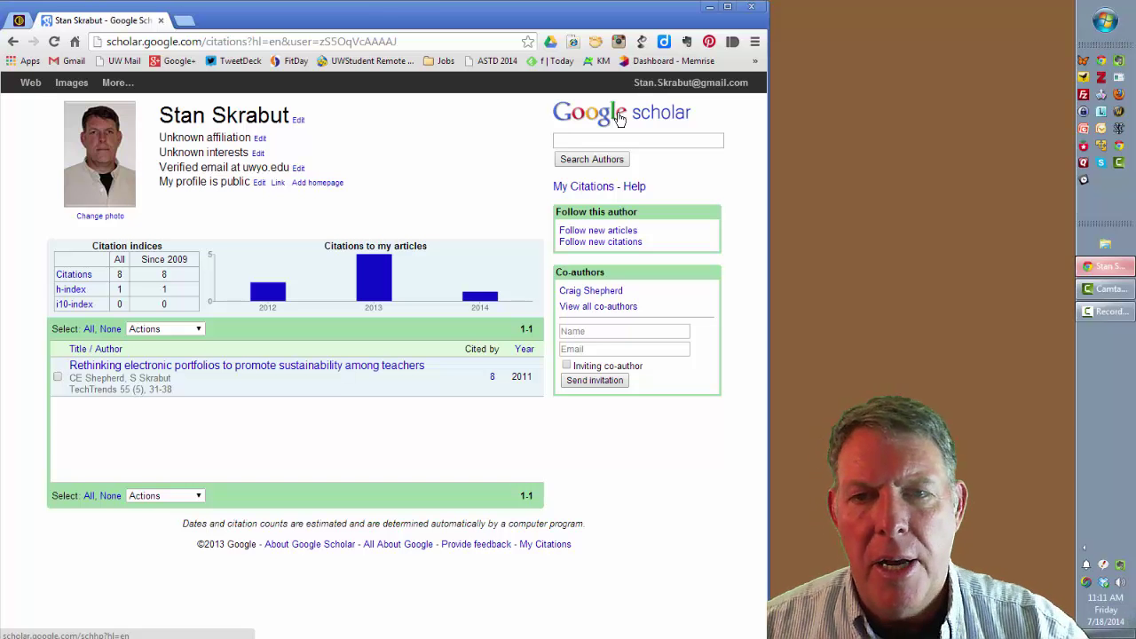
click(620, 120)
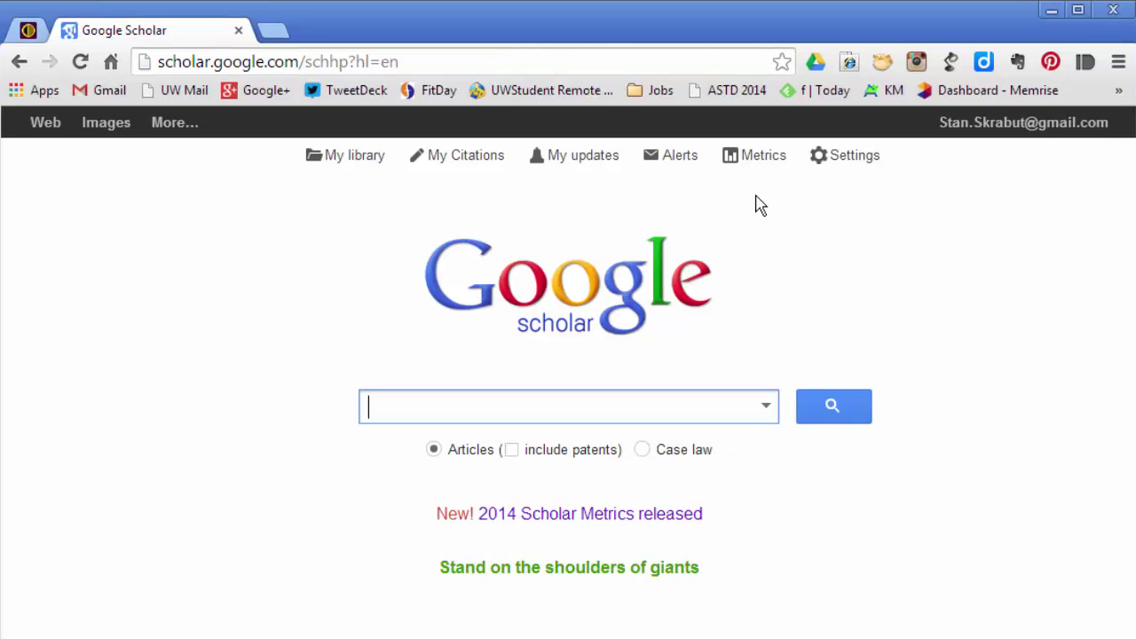
click(352, 168)
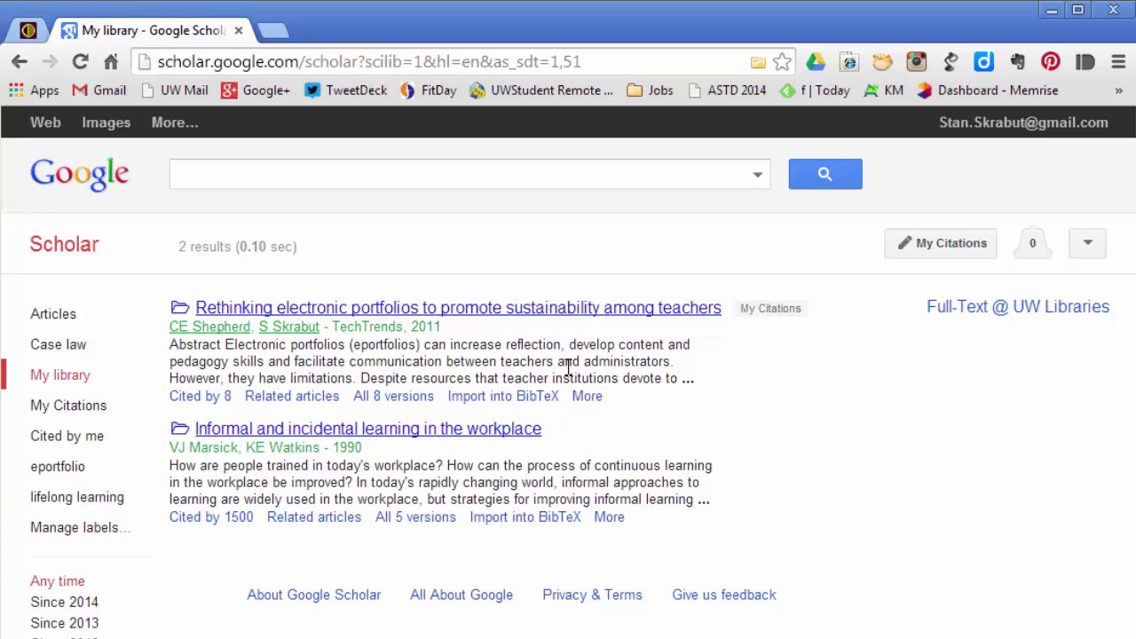
click(79, 412)
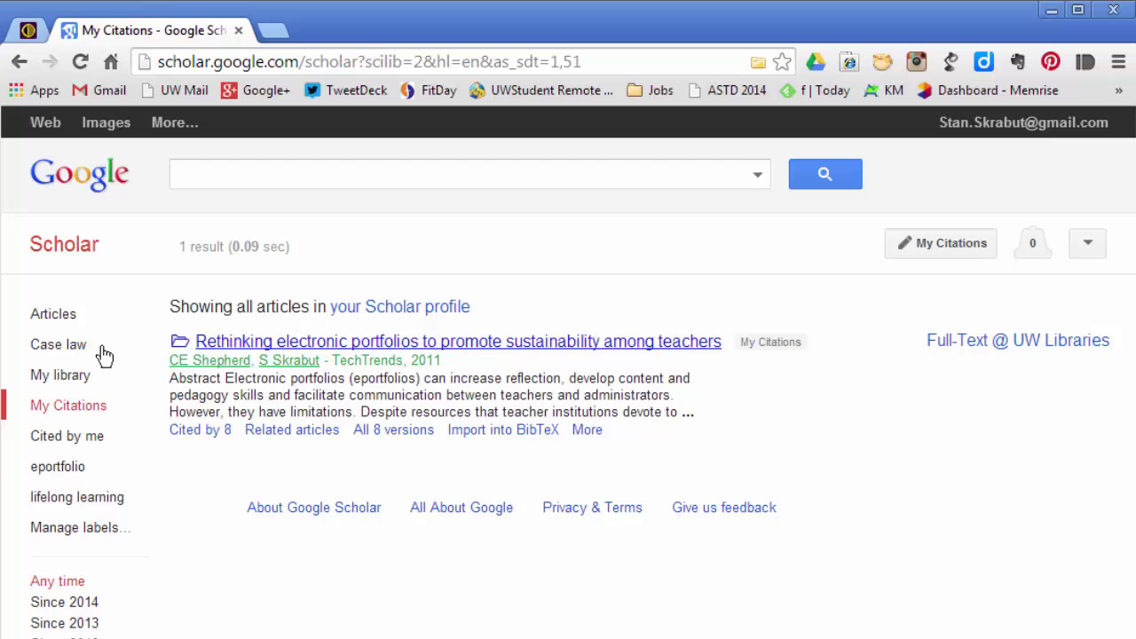
Import all articles cited by the profile's publications through Cited by me and display them in My library
click(79, 444)
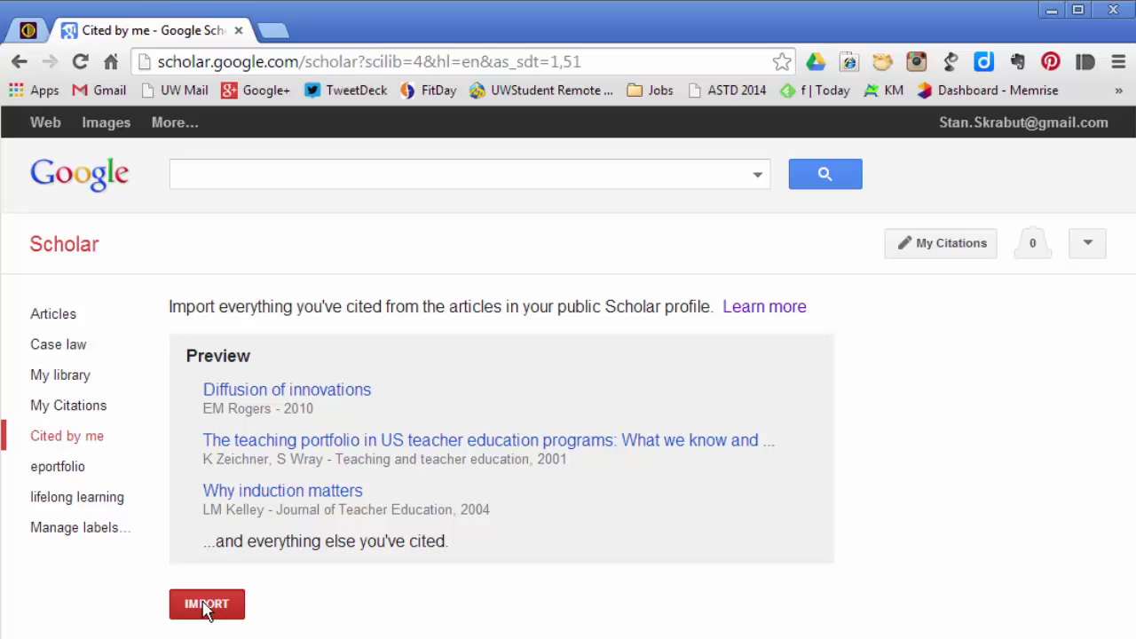
click(206, 605)
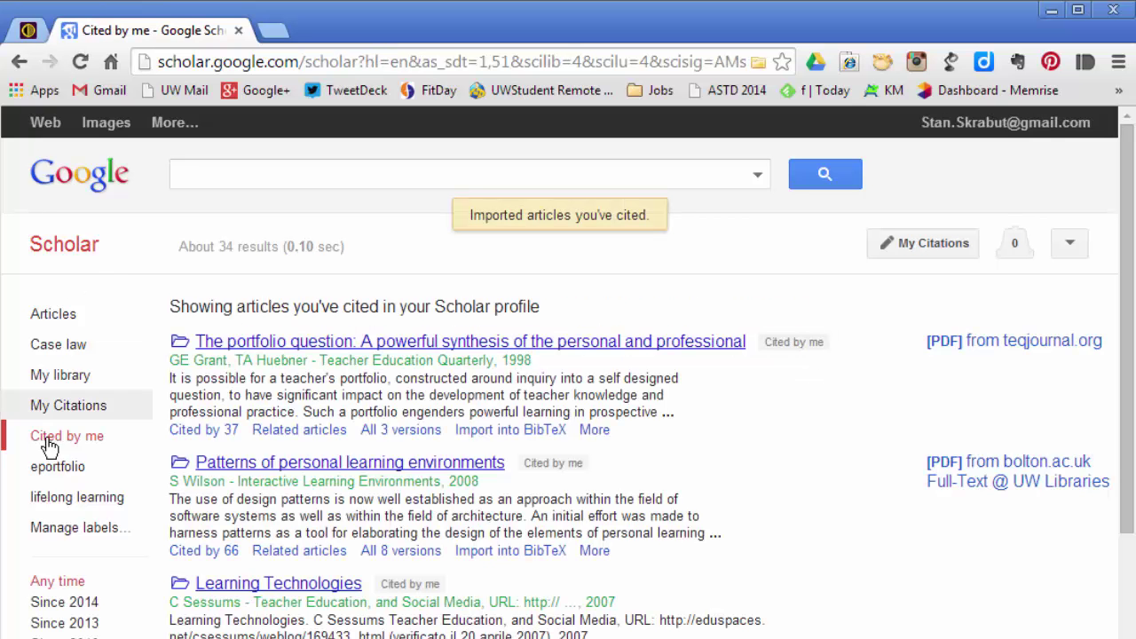
click(39, 376)
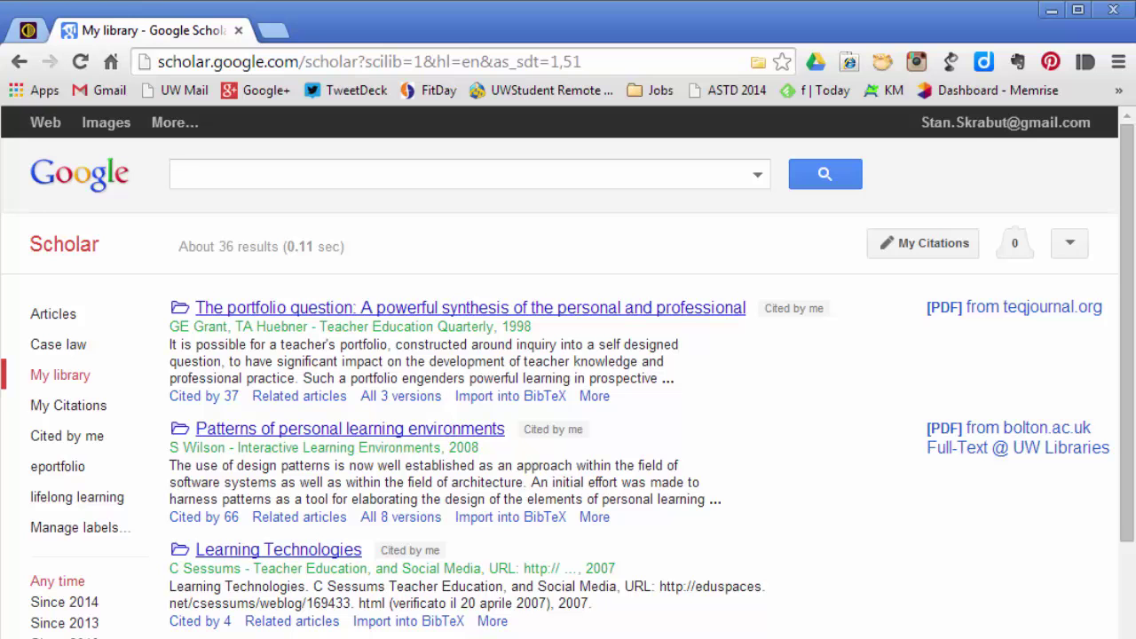
Browse the library, view the articles that cite "Learning Technologies" and return to My library
scroll(568, 373, down, 7)
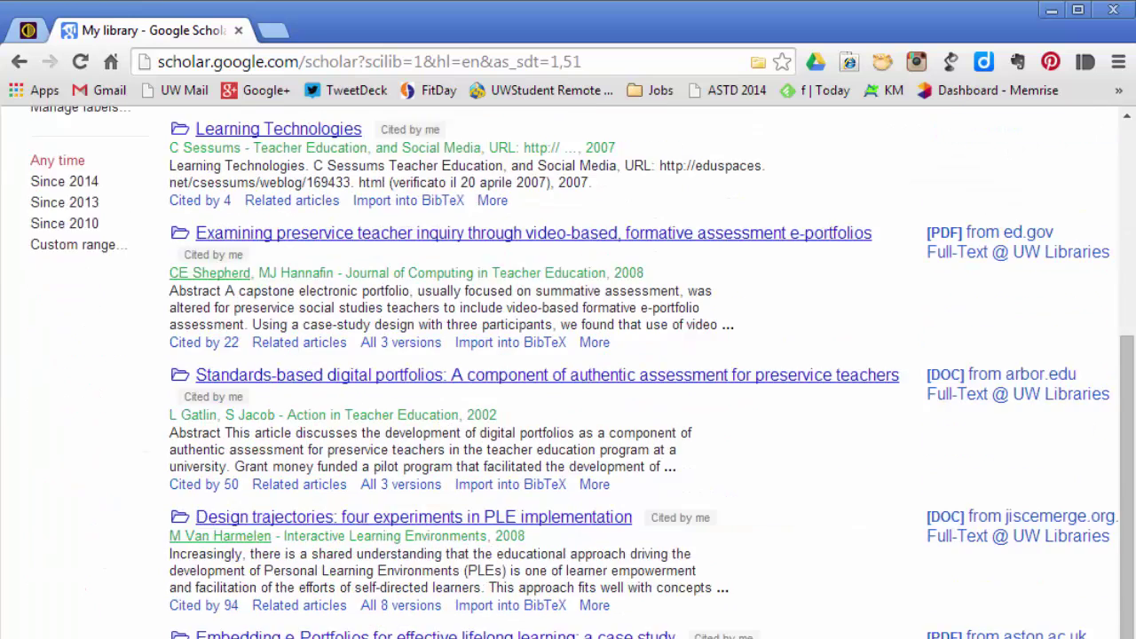
scroll(568, 373, up, 3)
scroll(368, 598, up, 3)
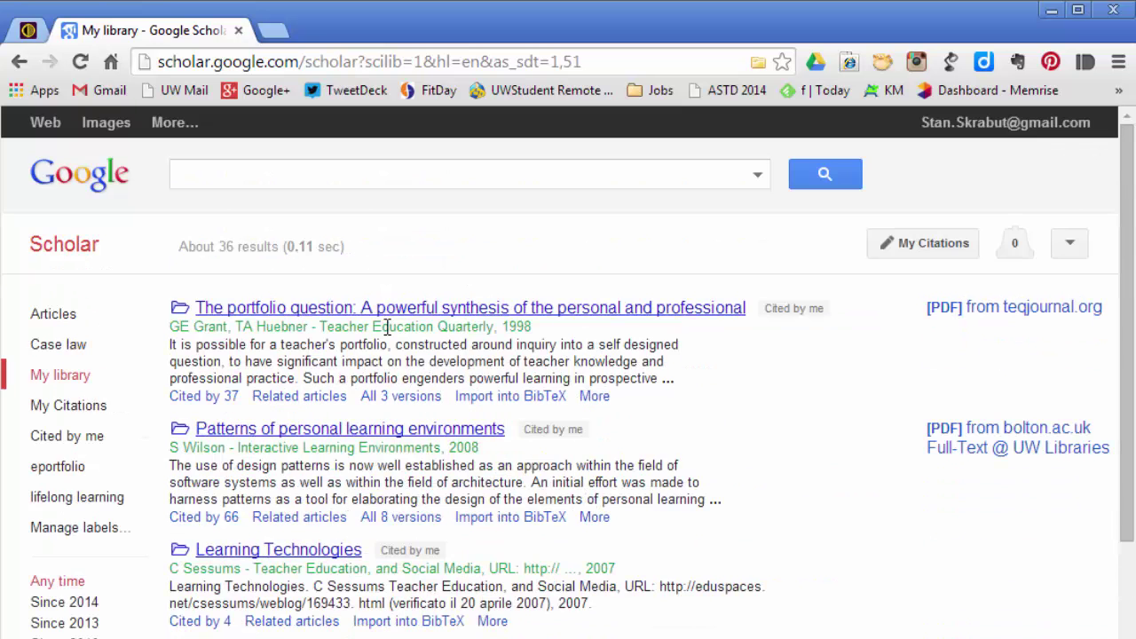
scroll(437, 540, down, 1)
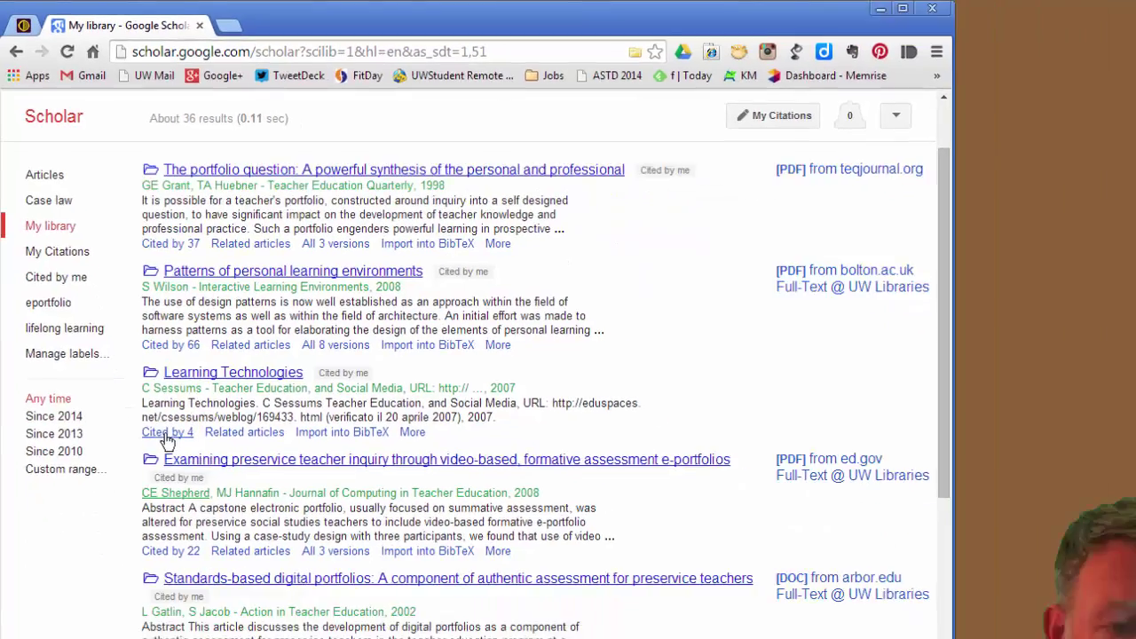
click(203, 528)
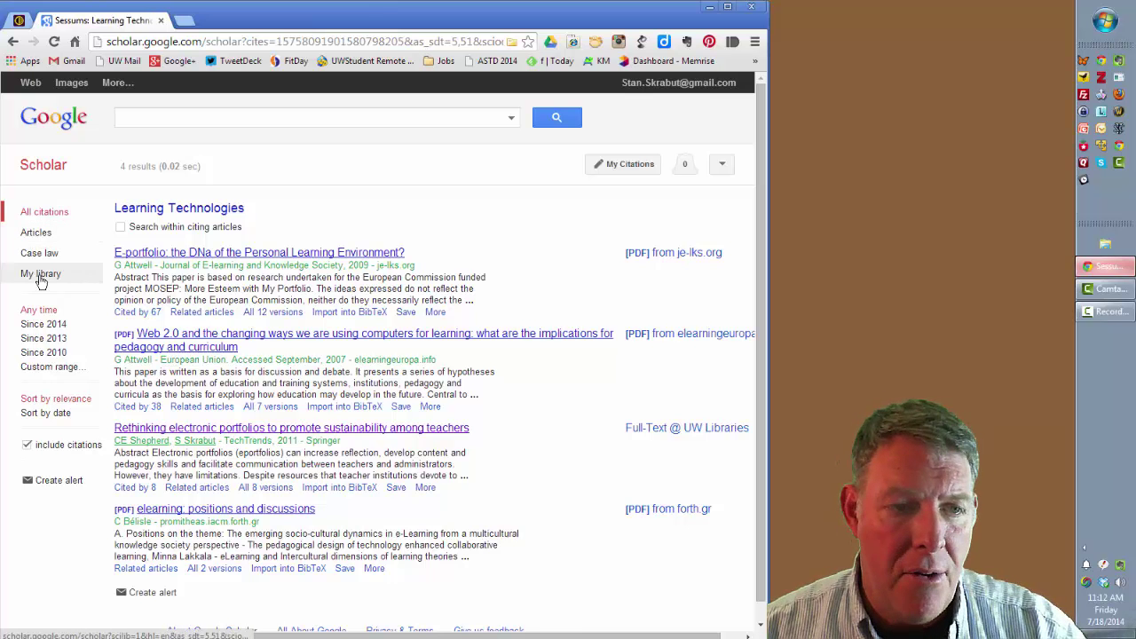
click(40, 277)
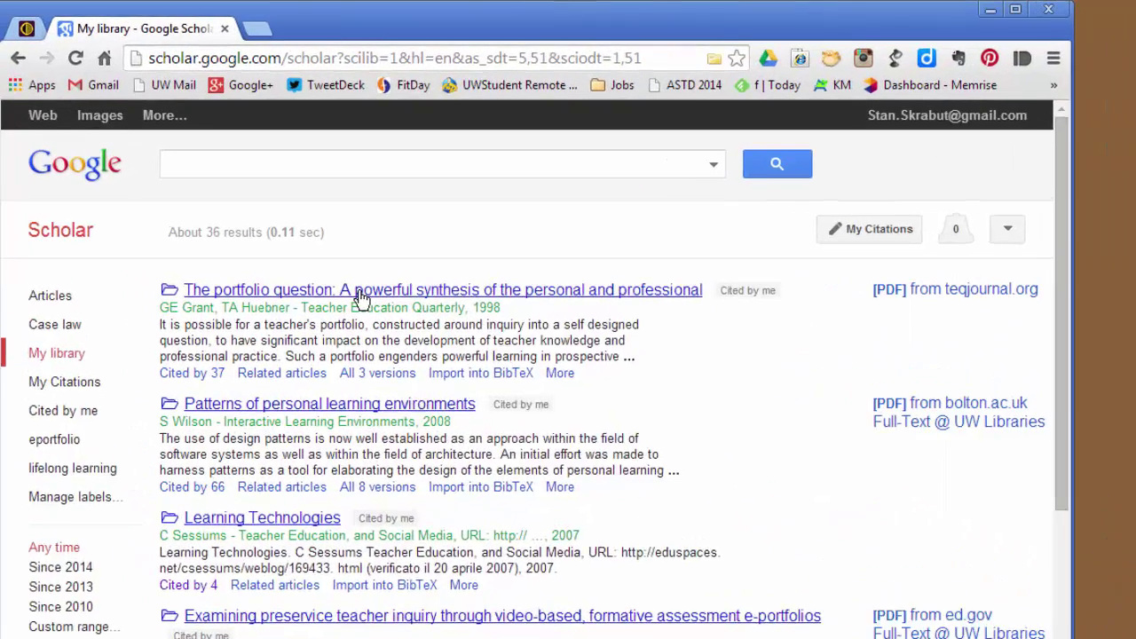
Add the eportfolio label to "The portfolio question: A powerful synthesis of the personal and professional" and return to the library
click(300, 247)
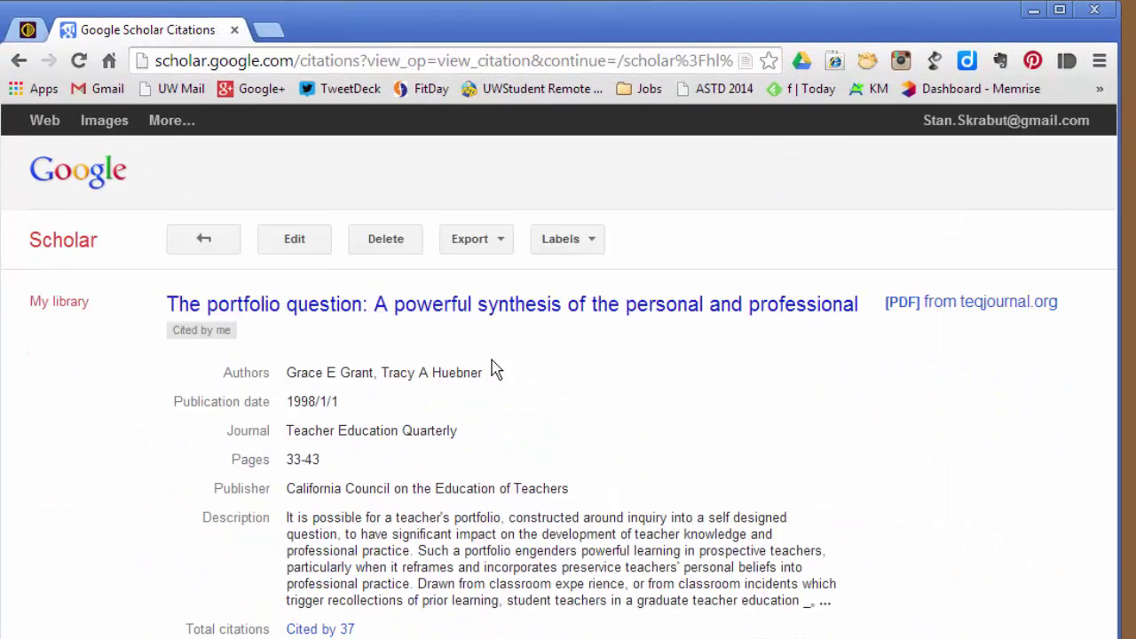
click(590, 242)
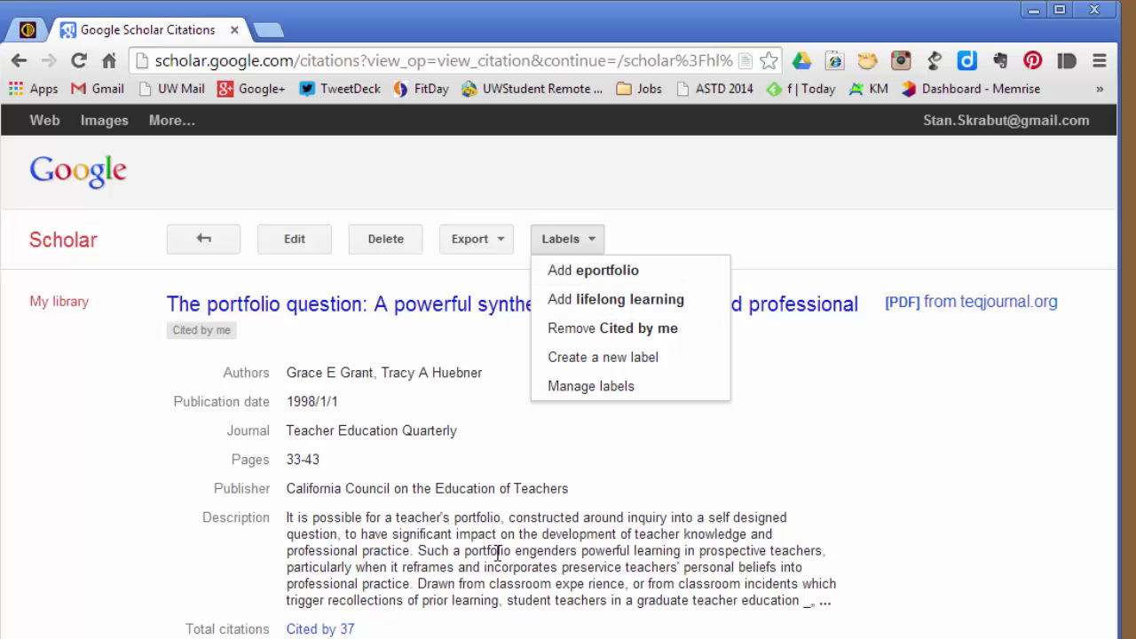
click(588, 272)
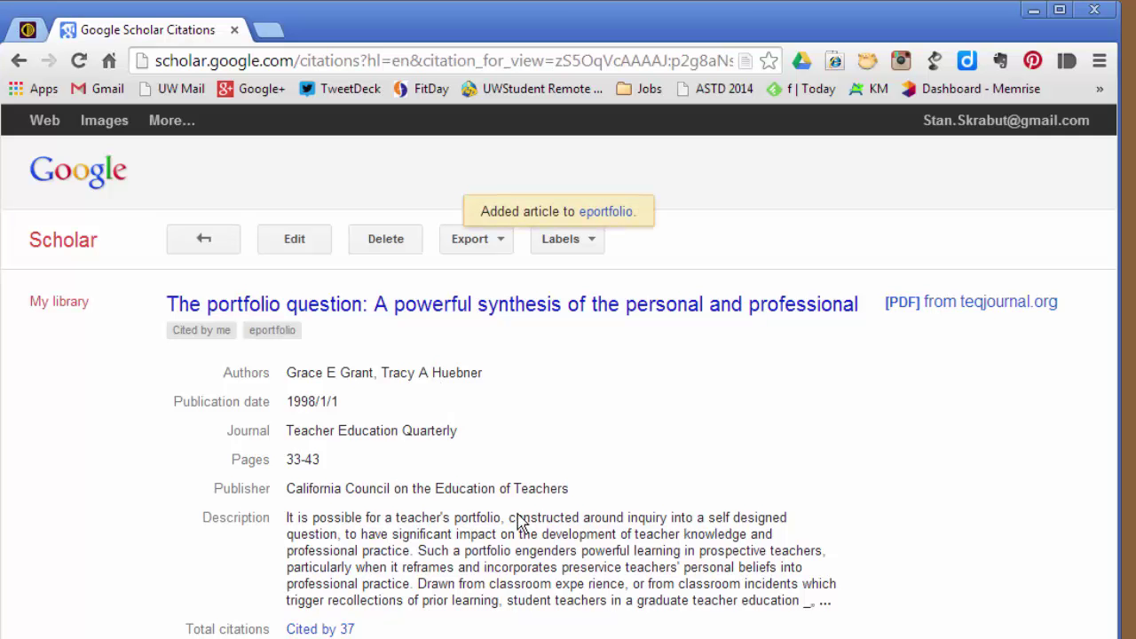
click(203, 243)
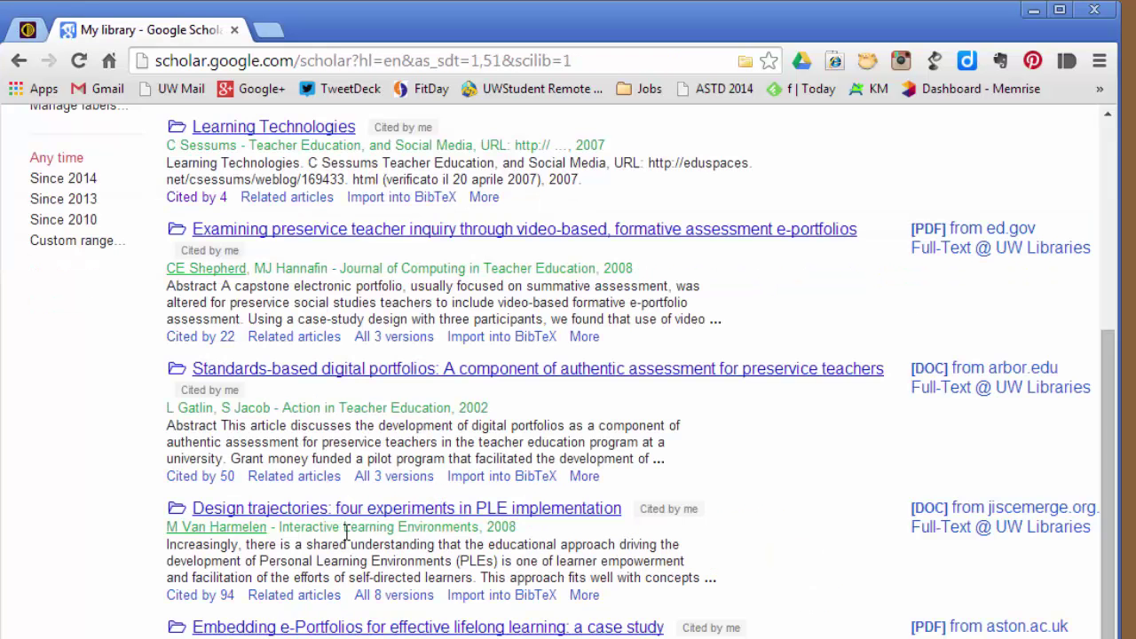
Add the eportfolio and lifelong learning labels to "Embedding e-Portfolios for effective lifelong learning: a case study"
click(240, 629)
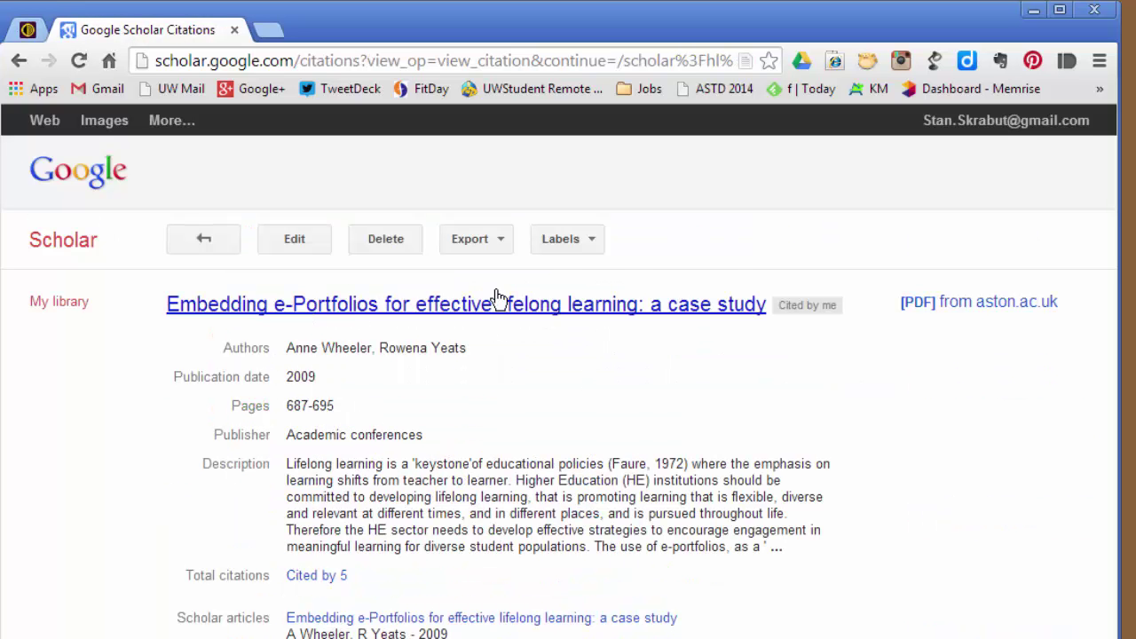
click(587, 241)
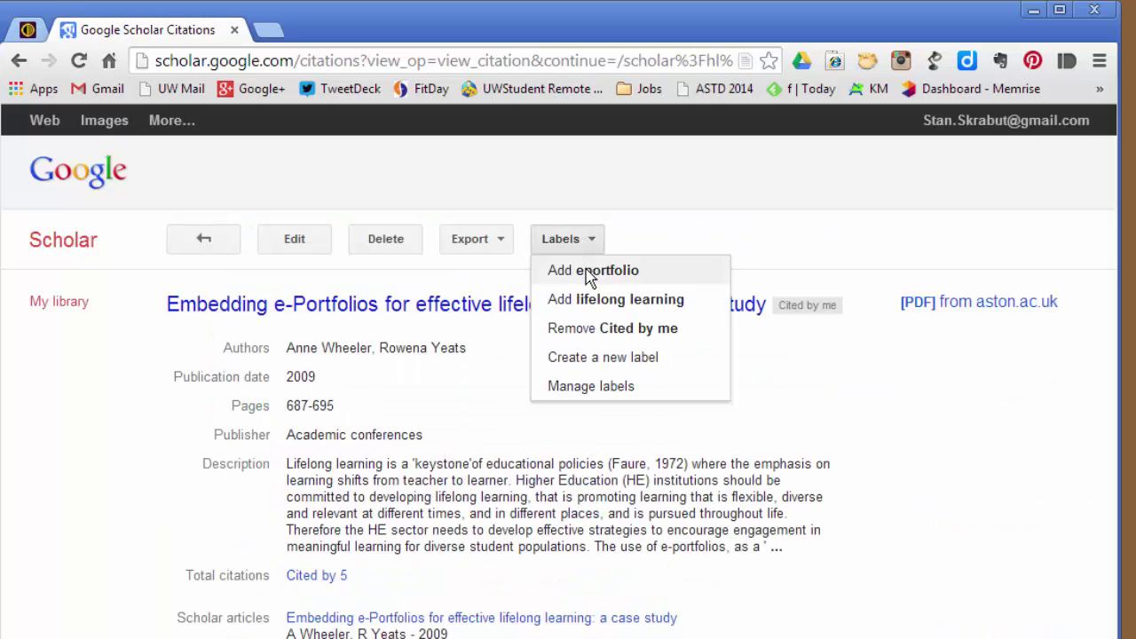
click(588, 273)
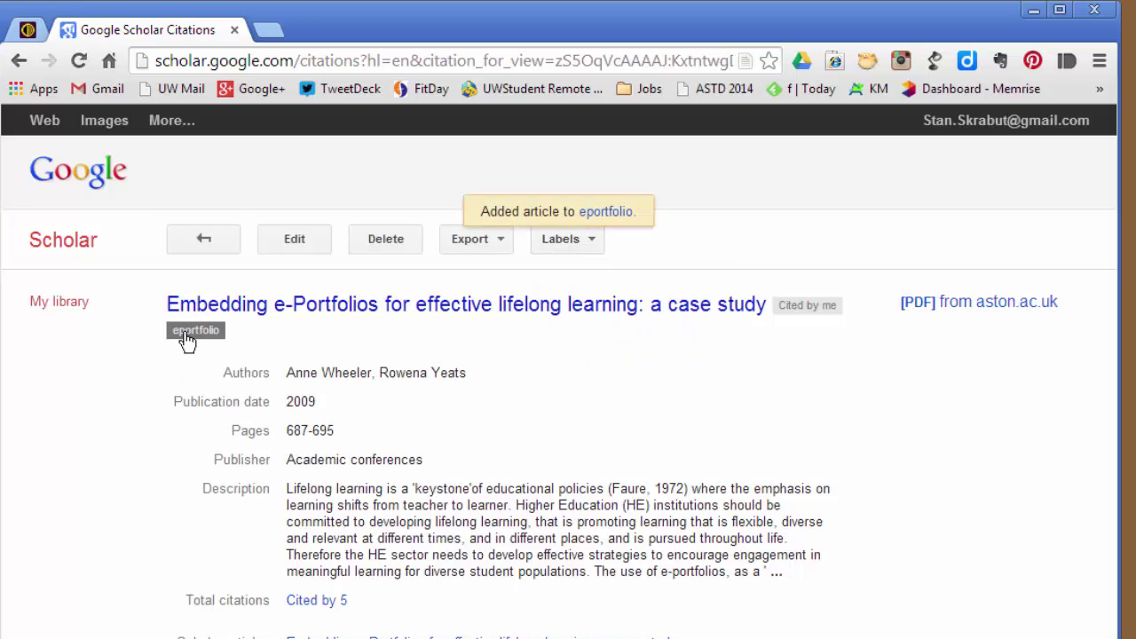
click(548, 245)
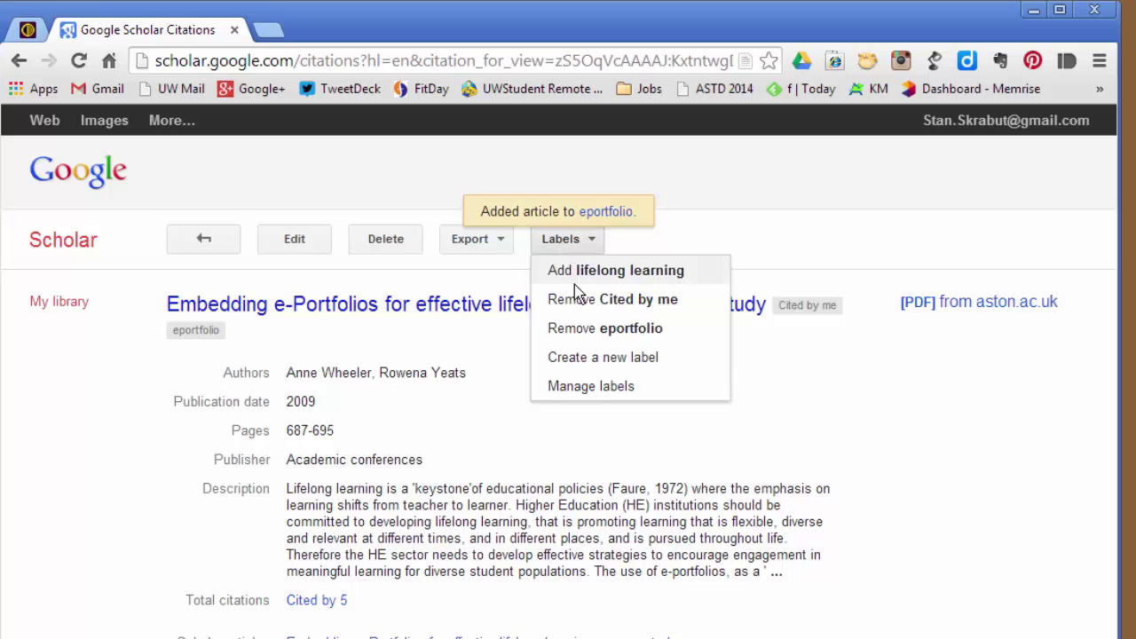
click(577, 273)
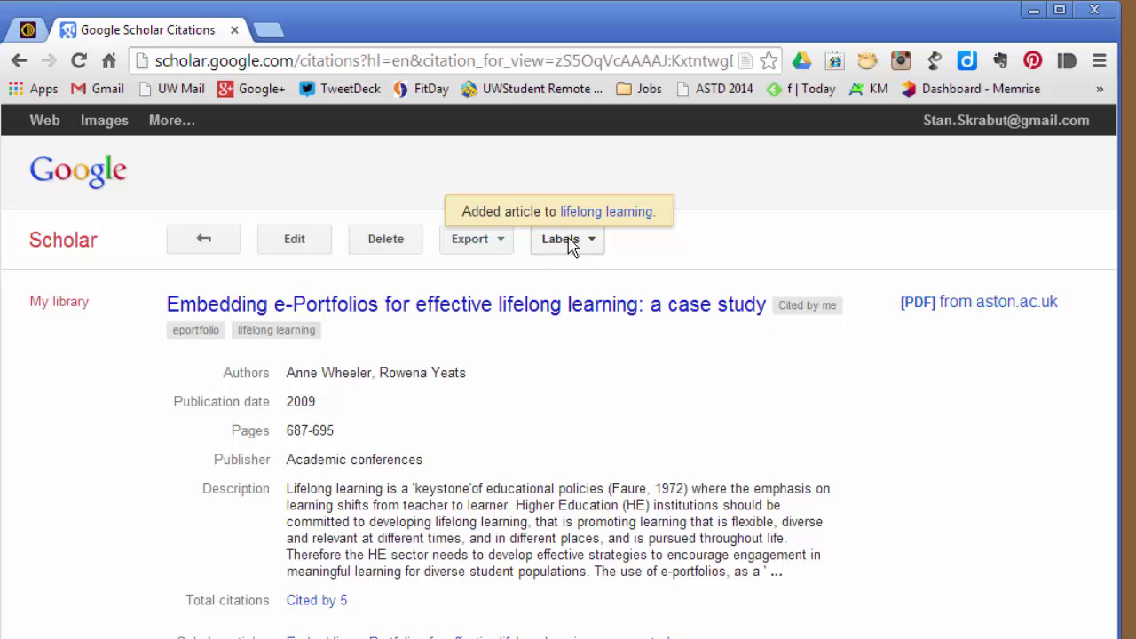
Create a new label "Higher Education" for the e-Portfolios case study article and return to the library
click(571, 245)
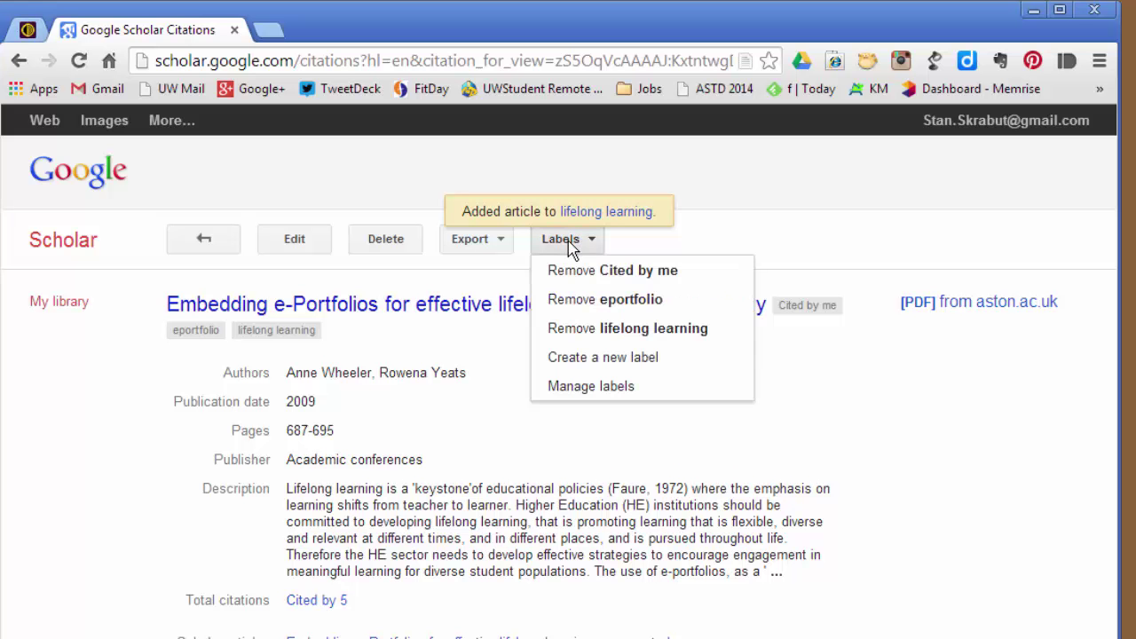
click(572, 361)
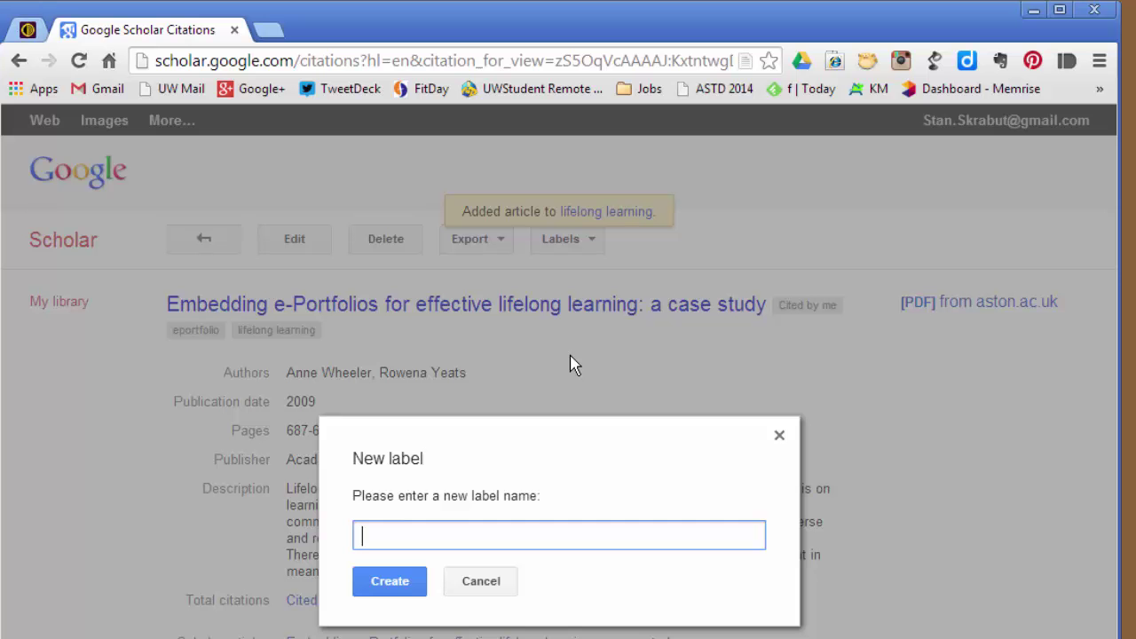
text(Higher Education)
click(388, 585)
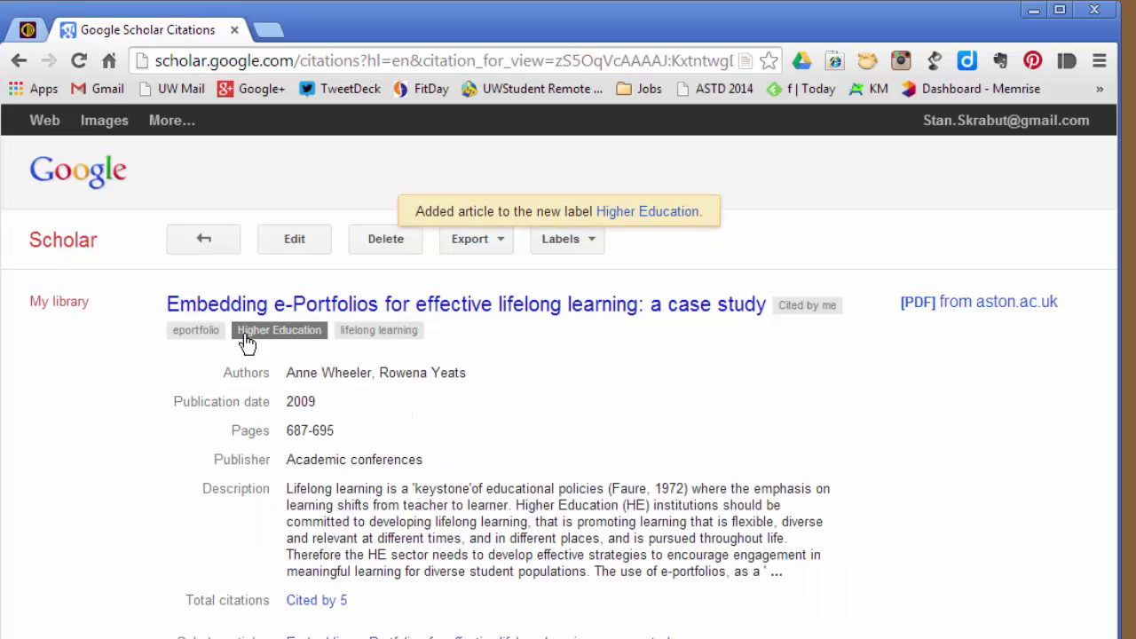
click(204, 243)
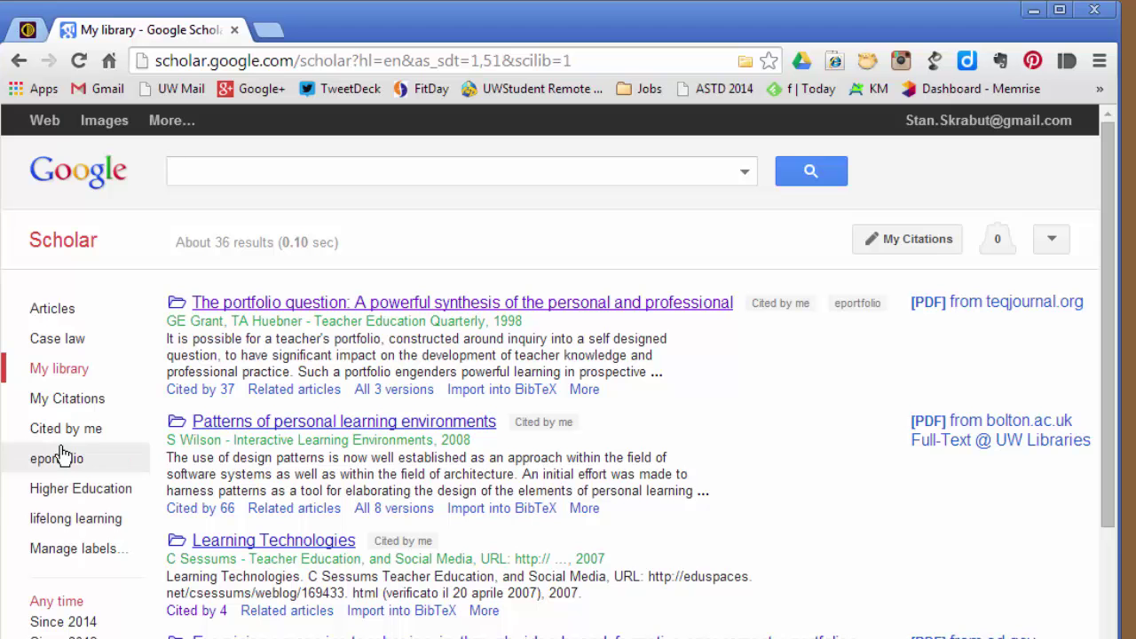
View the articles labelled Higher Education and those labelled eportfolio, and return to My library
click(50, 495)
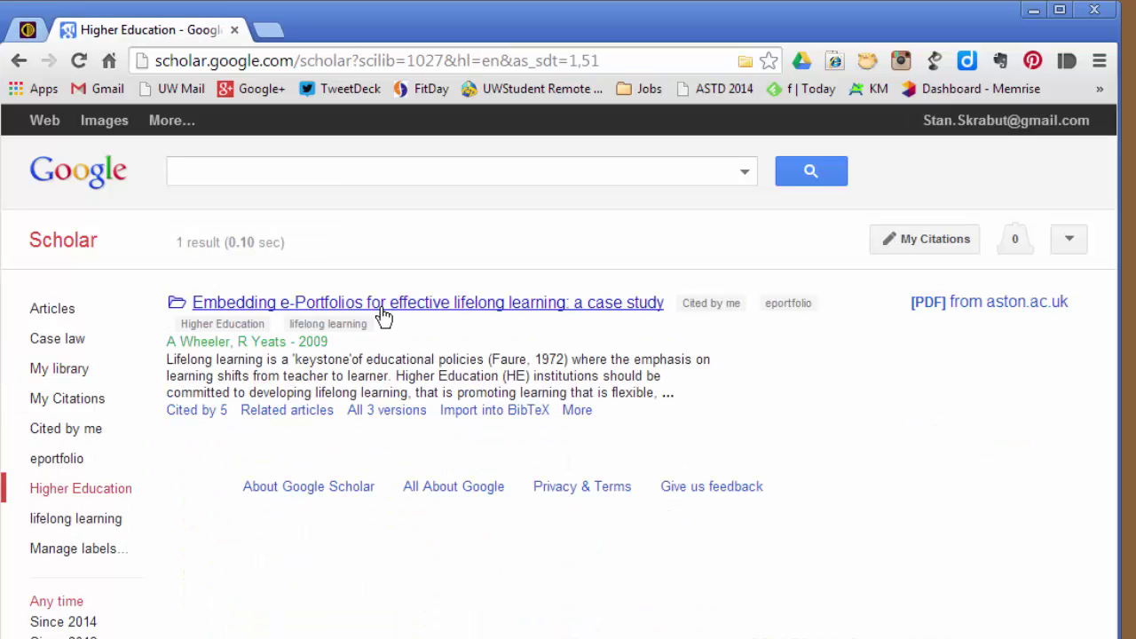
click(48, 462)
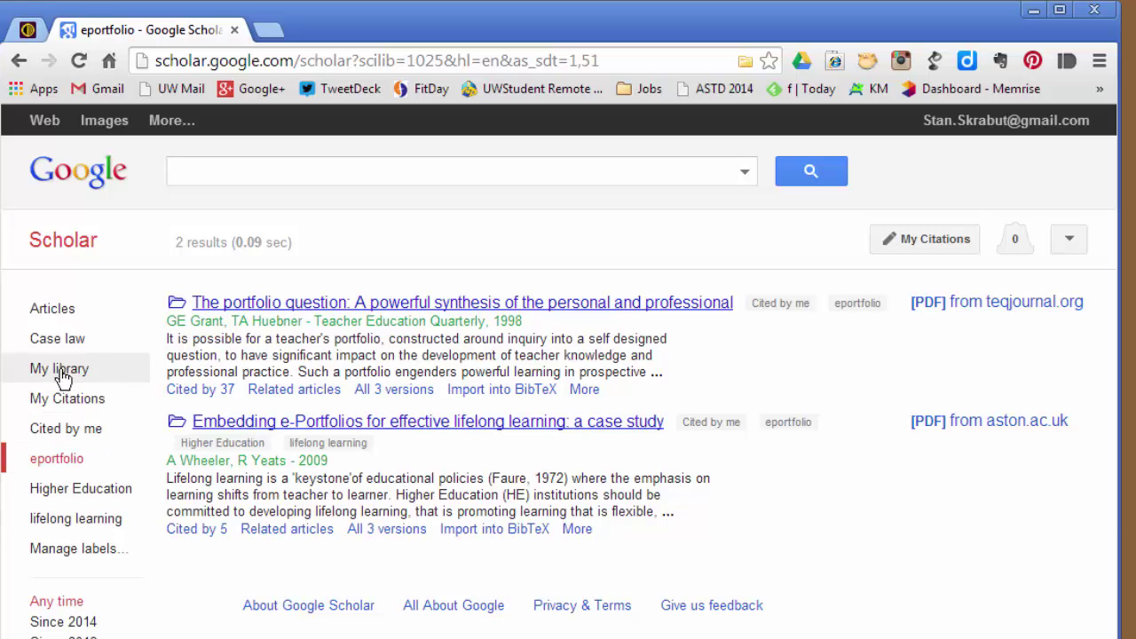
click(131, 371)
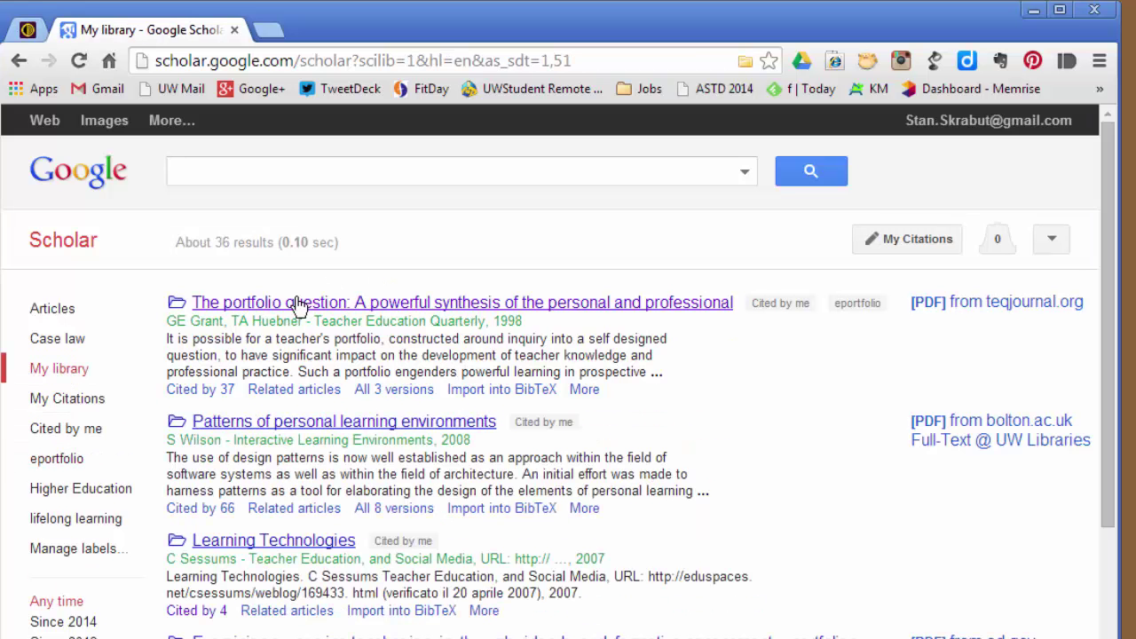
Delete "The portfolio question: A powerful synthesis of the personal and professional" from the library and undo the deletion
click(295, 304)
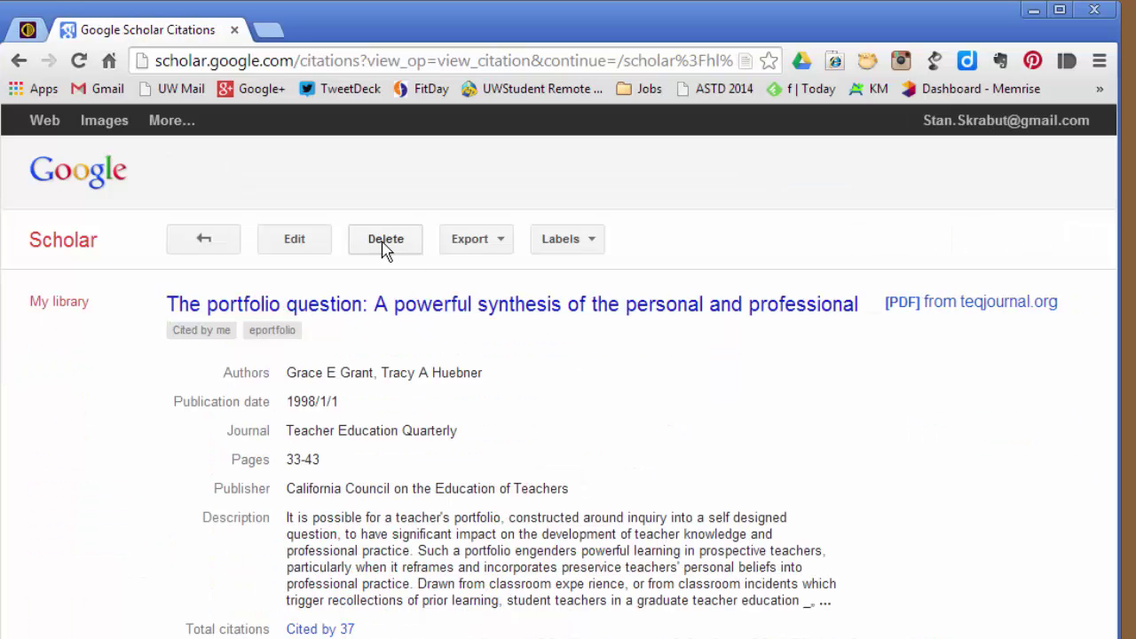
click(385, 244)
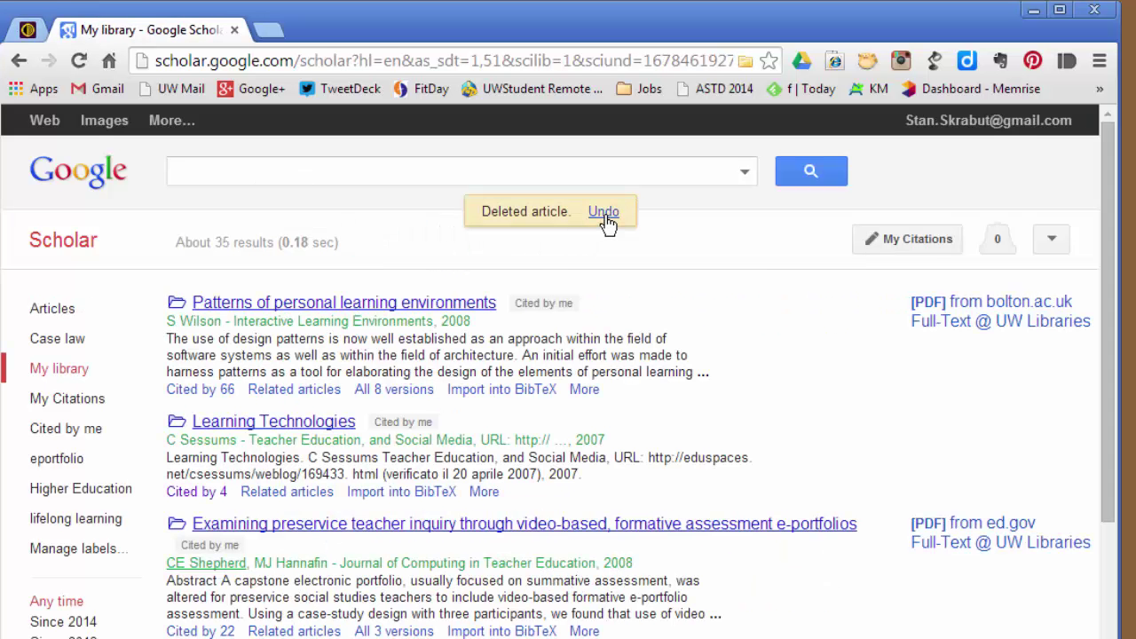
click(604, 213)
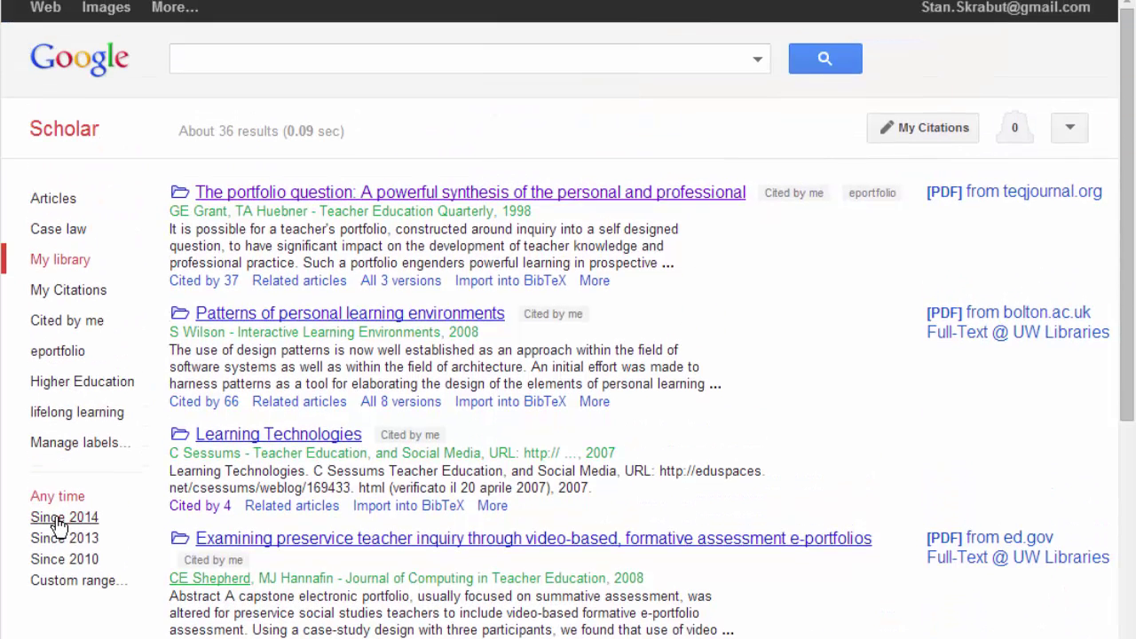
Filter the library to articles since 2014, since 2013 and since 2010, and return to the full library
click(56, 440)
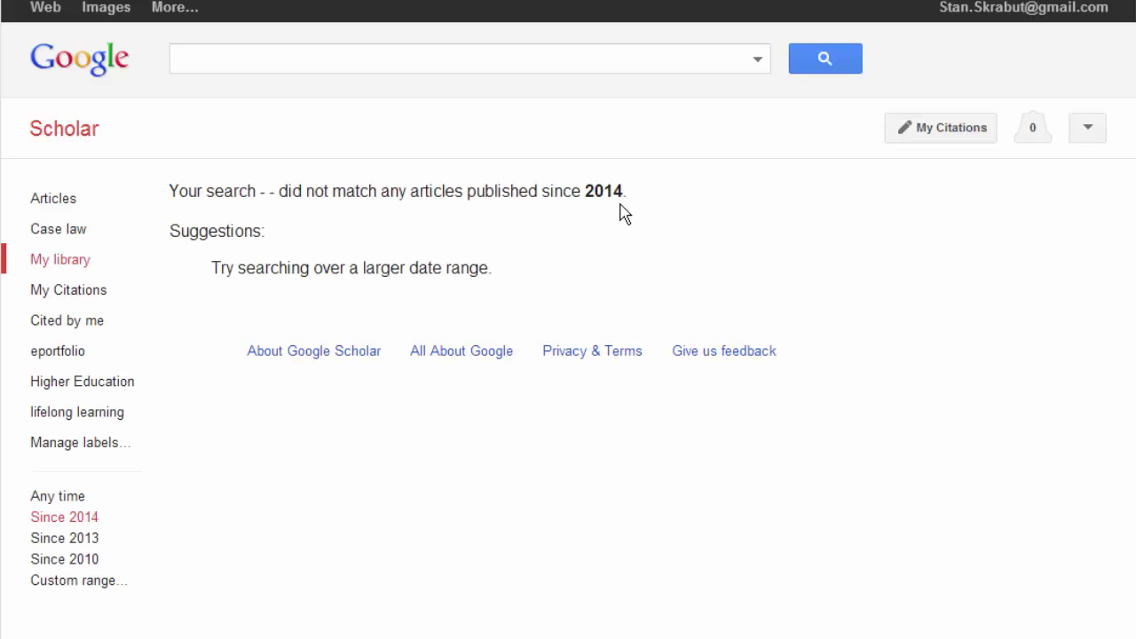
click(79, 545)
click(62, 565)
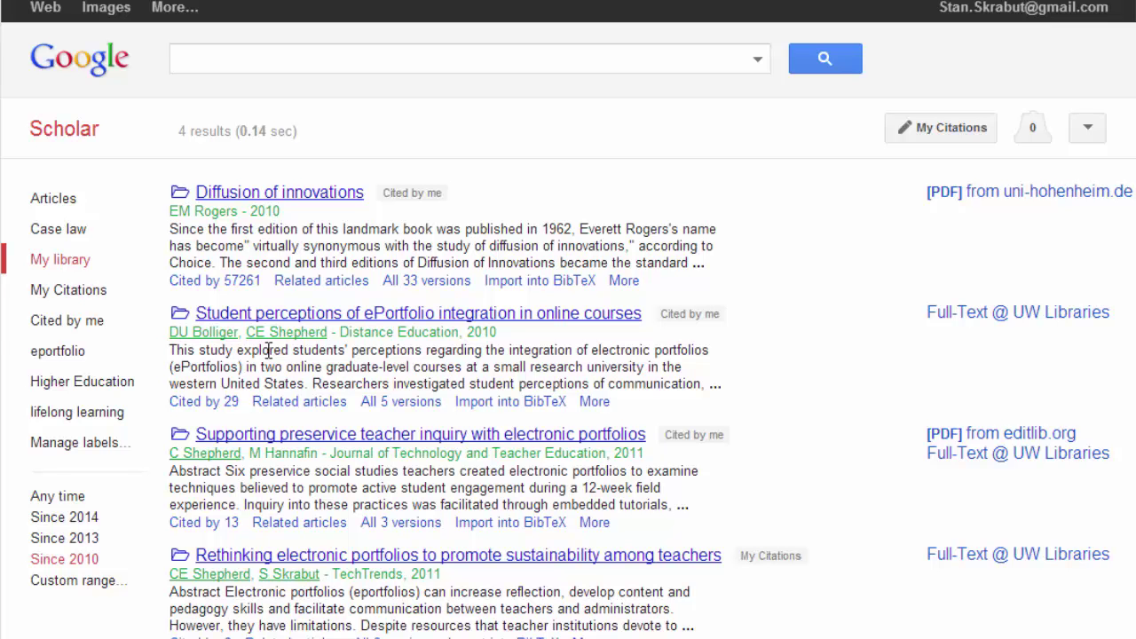
click(60, 260)
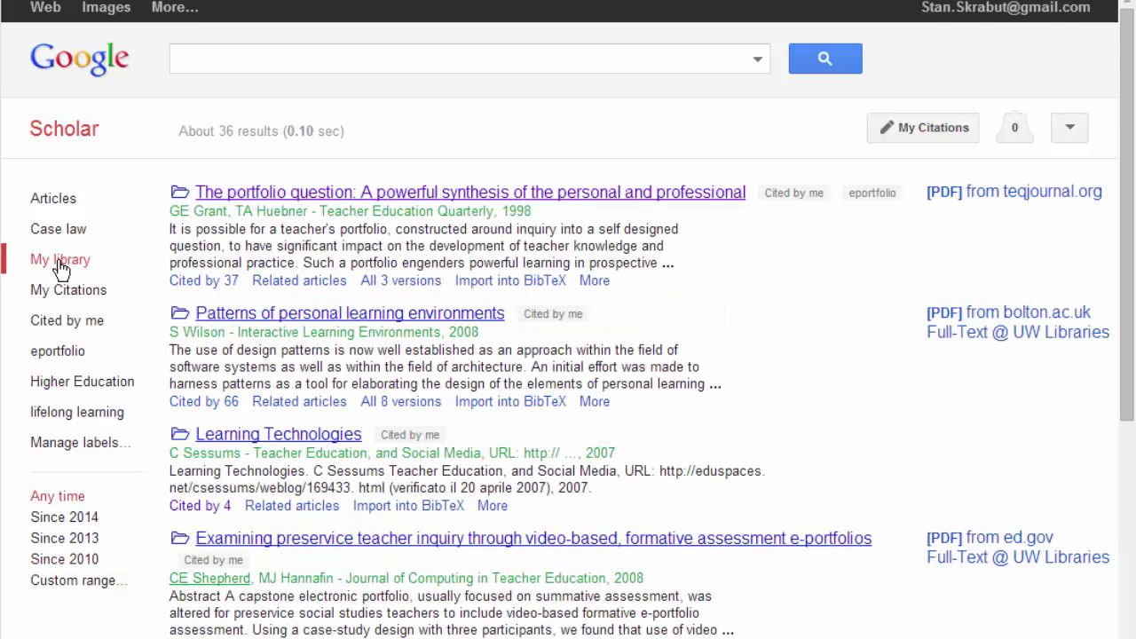
Examine the export formats and editable citation fields of "The portfolio question" without saving changes, and return to My library
click(319, 118)
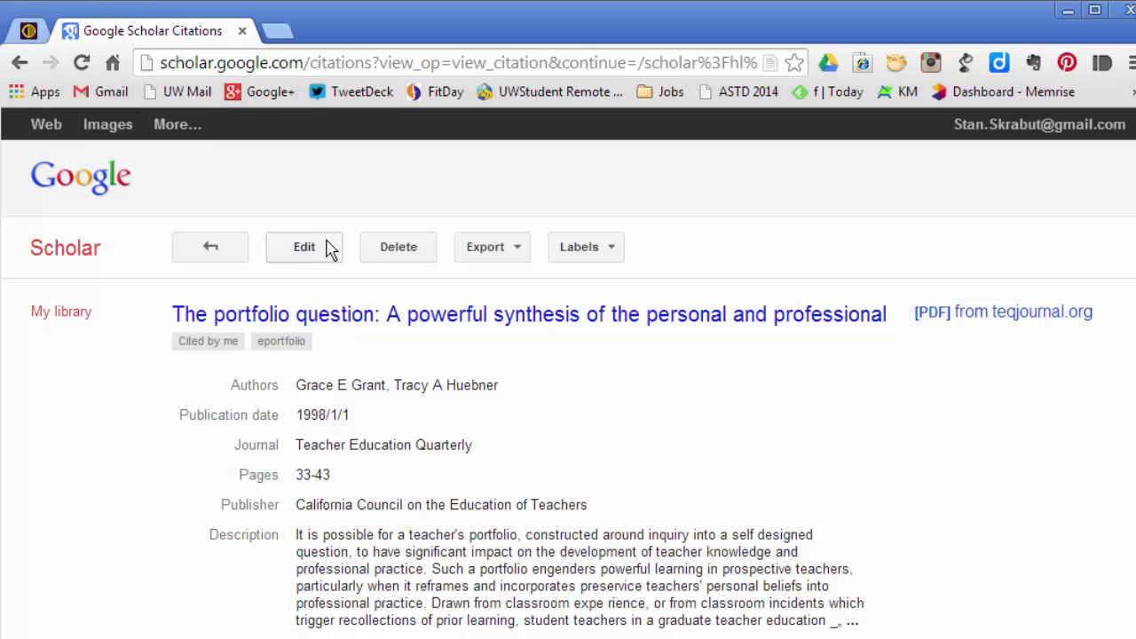
click(511, 251)
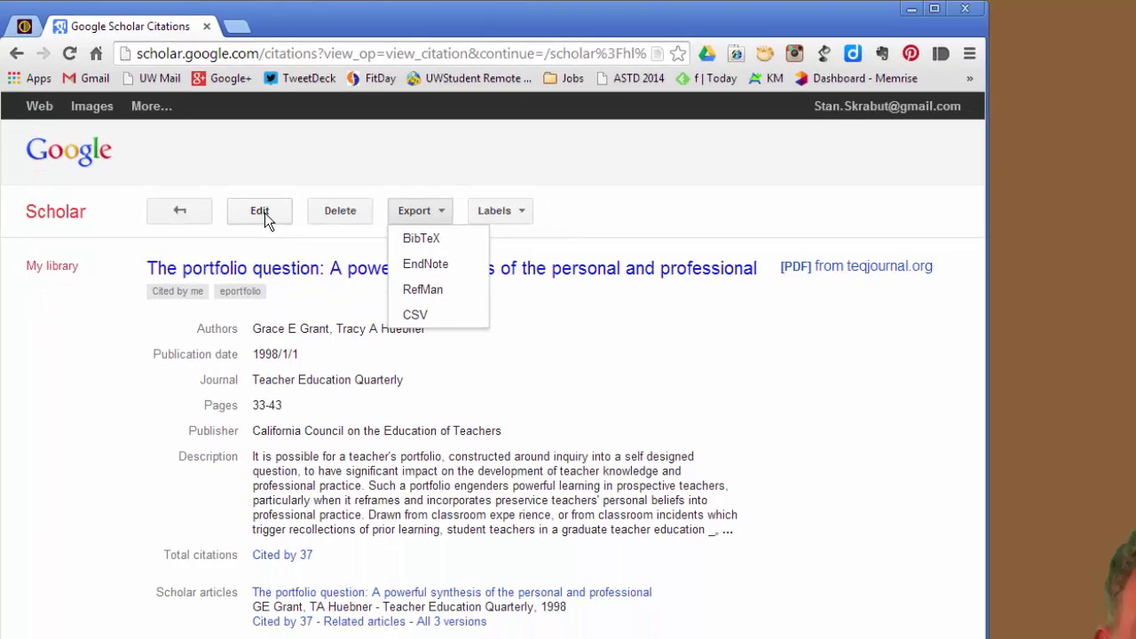
click(307, 251)
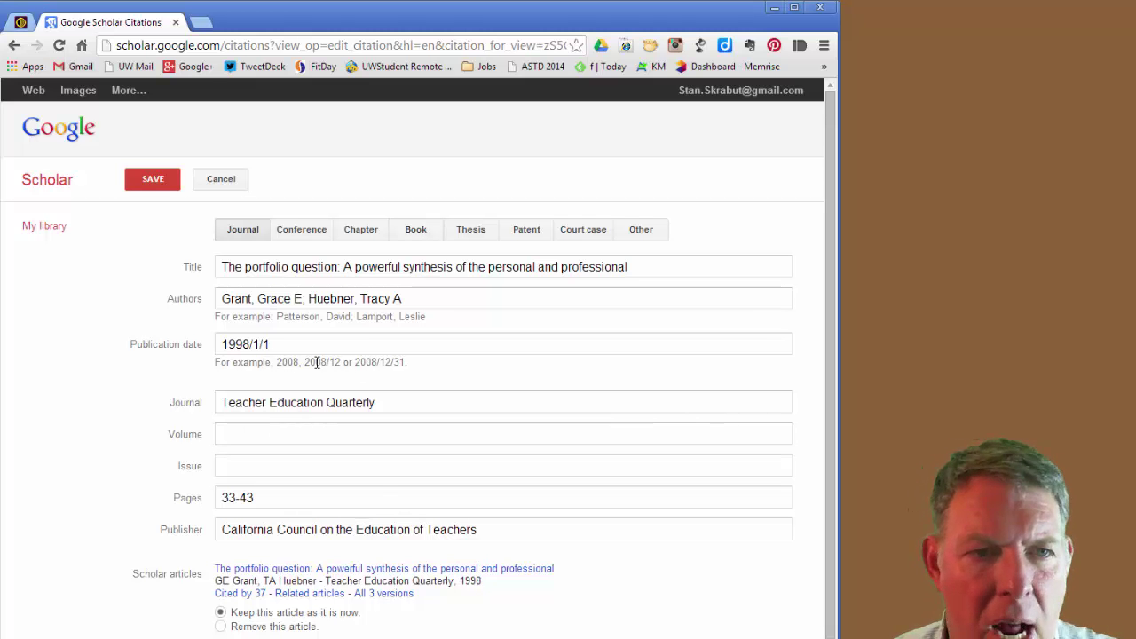
click(232, 180)
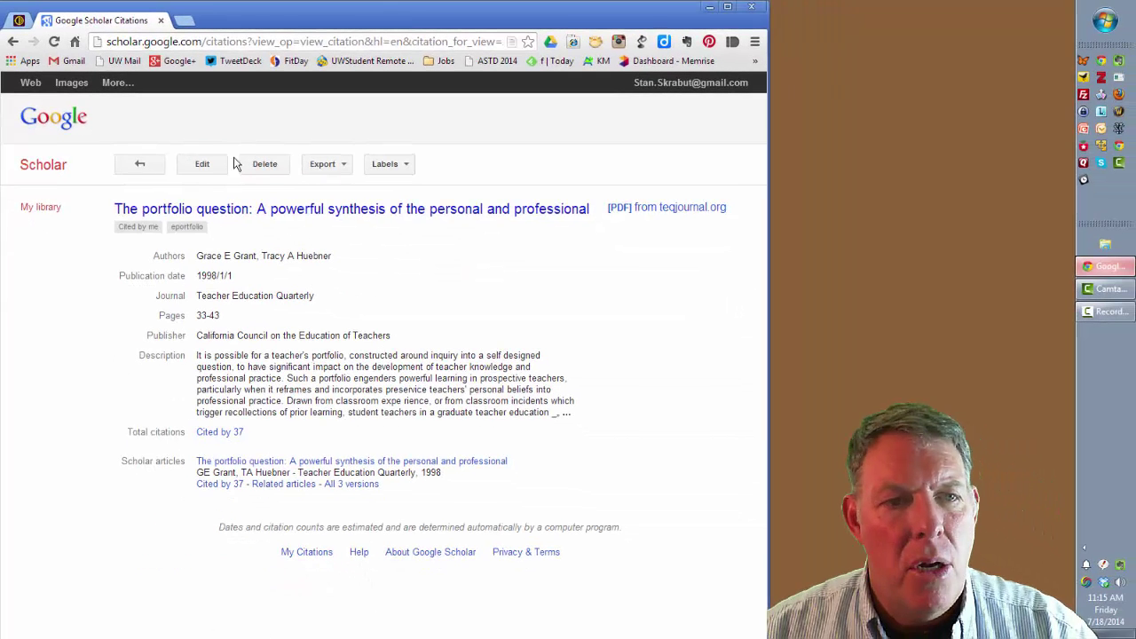
click(35, 208)
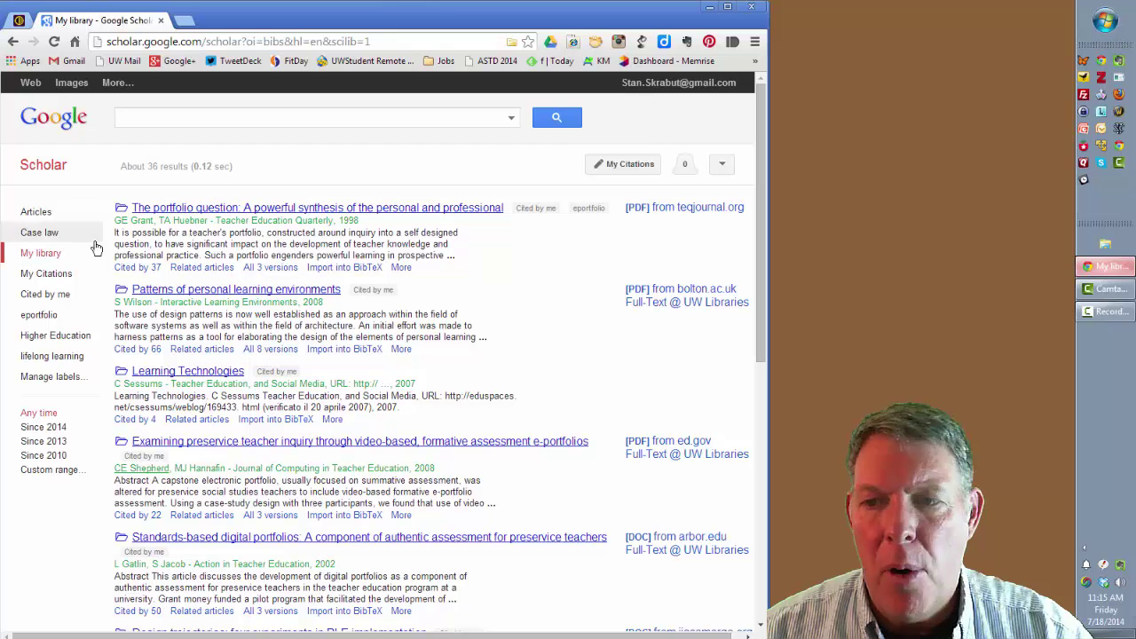